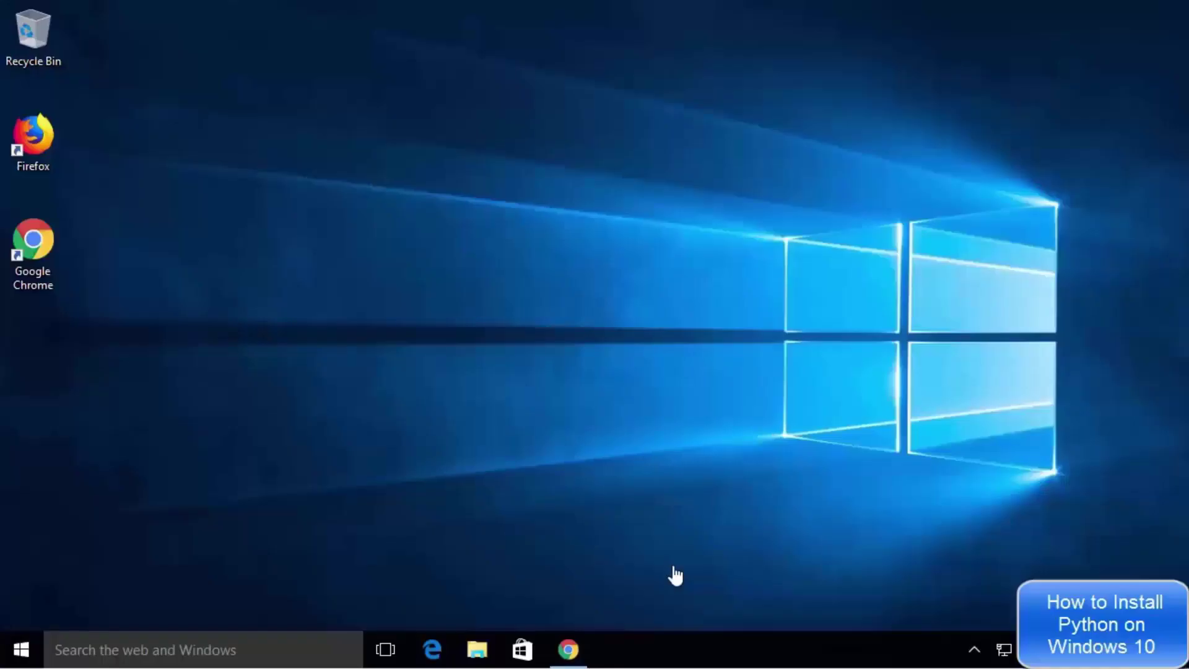
Step: Switch to Chrome, open python.org from the search results and go to the Python 3.7.0 release page
{"action": "left_click", "coordinate": [571, 650]}
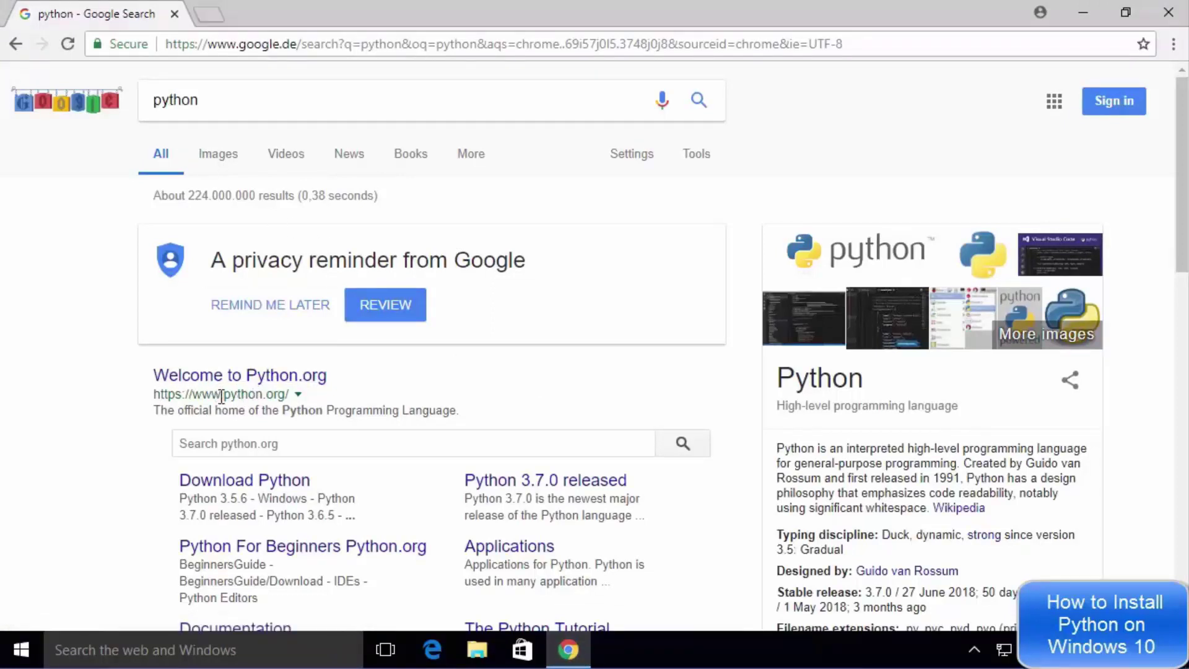
{"action": "left_click", "coordinate": [250, 383]}
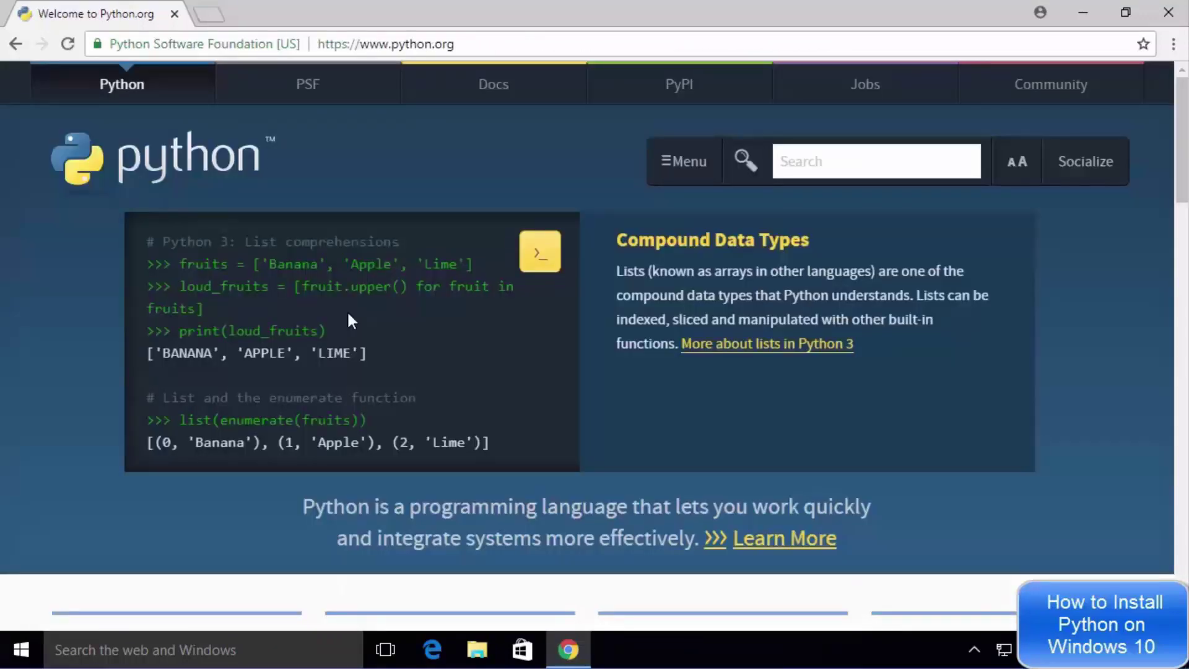
{"action": "scroll", "coordinate": [350, 320], "scroll_direction": "down", "scroll_amount": 4}
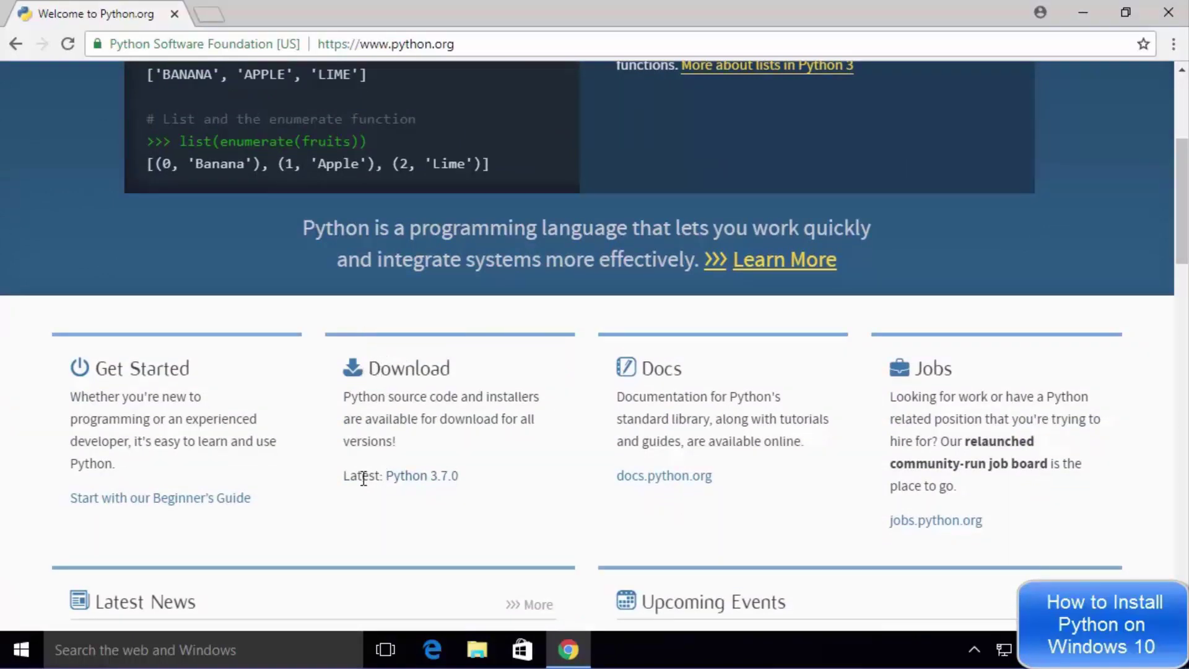
{"action": "left_click", "coordinate": [407, 482]}
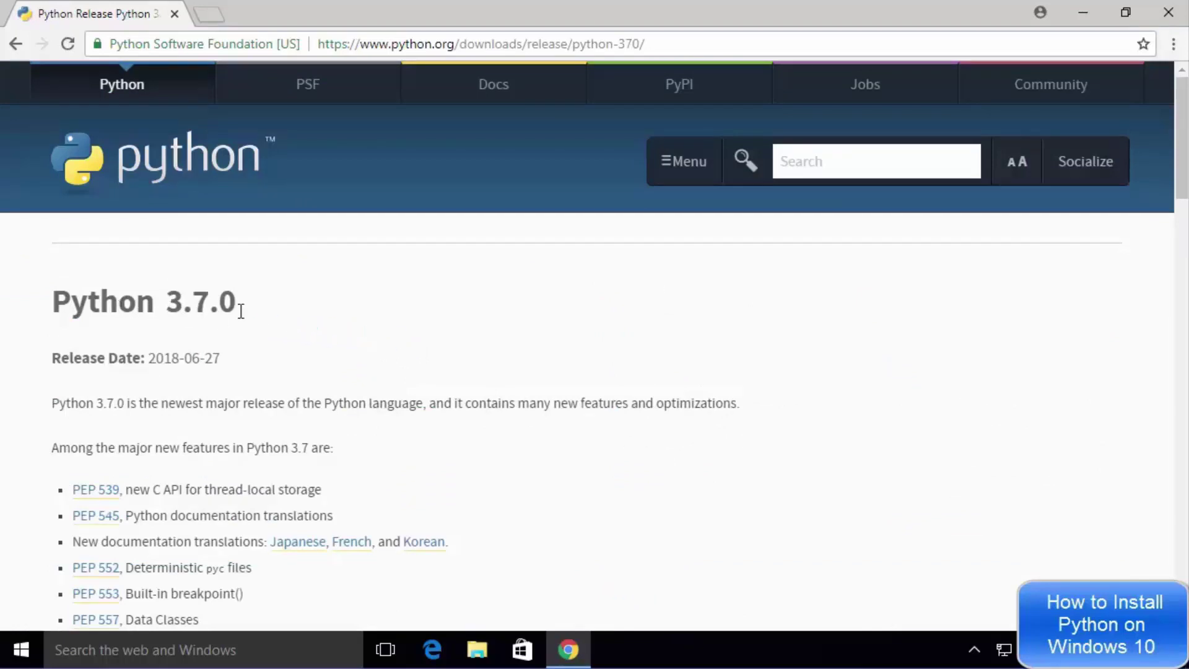
Step: Download the Windows x86-64 executable installer for Python 3.7.0 and launch it, with the browser minimized
{"action": "scroll", "coordinate": [443, 315], "scroll_direction": "down", "scroll_amount": 10}
{"action": "scroll", "coordinate": [443, 314], "scroll_direction": "down", "scroll_amount": 10}
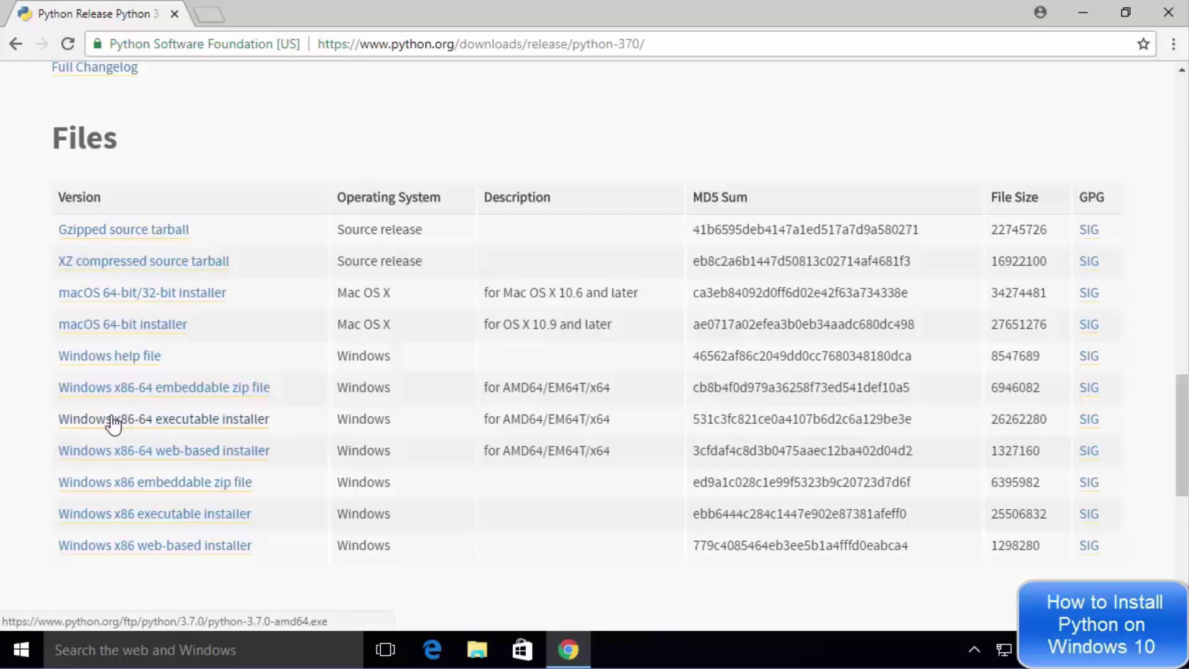
{"action": "left_click", "coordinate": [167, 426]}
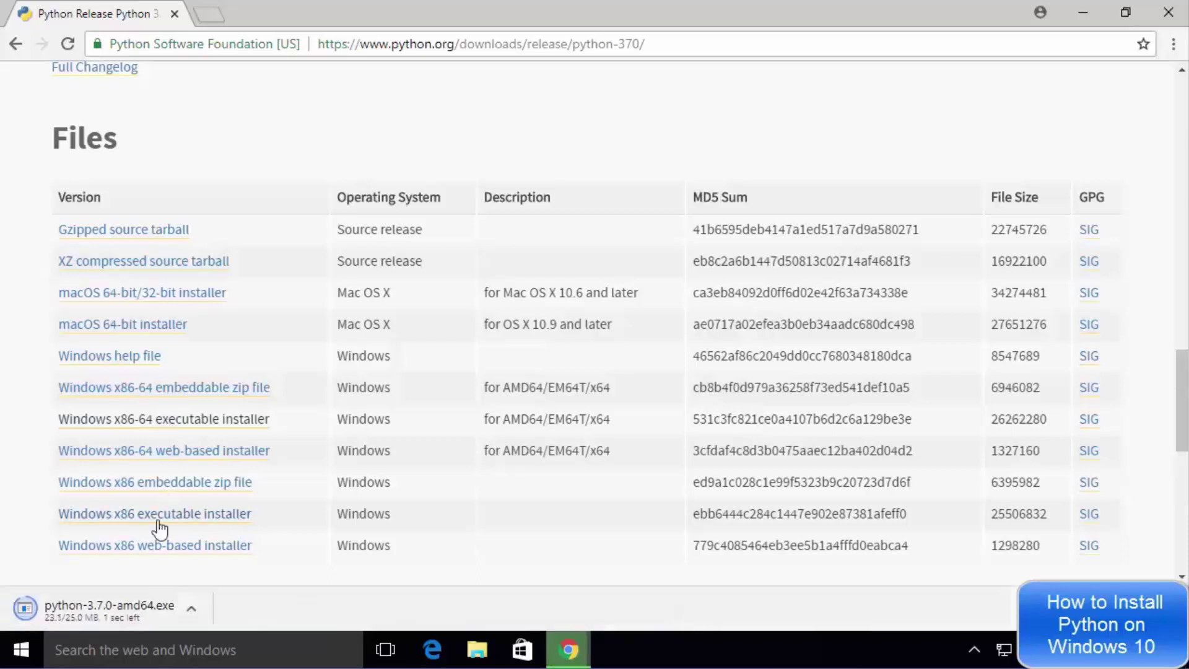
{"action": "left_click", "coordinate": [131, 608]}
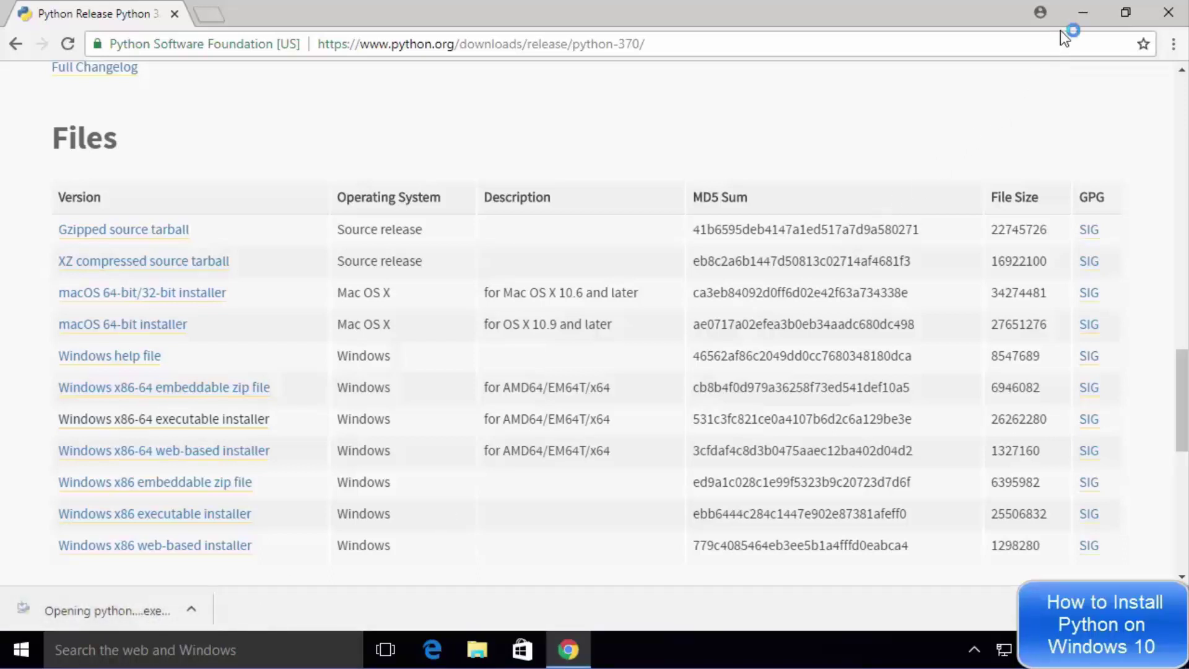
{"action": "left_click", "coordinate": [1077, 19]}
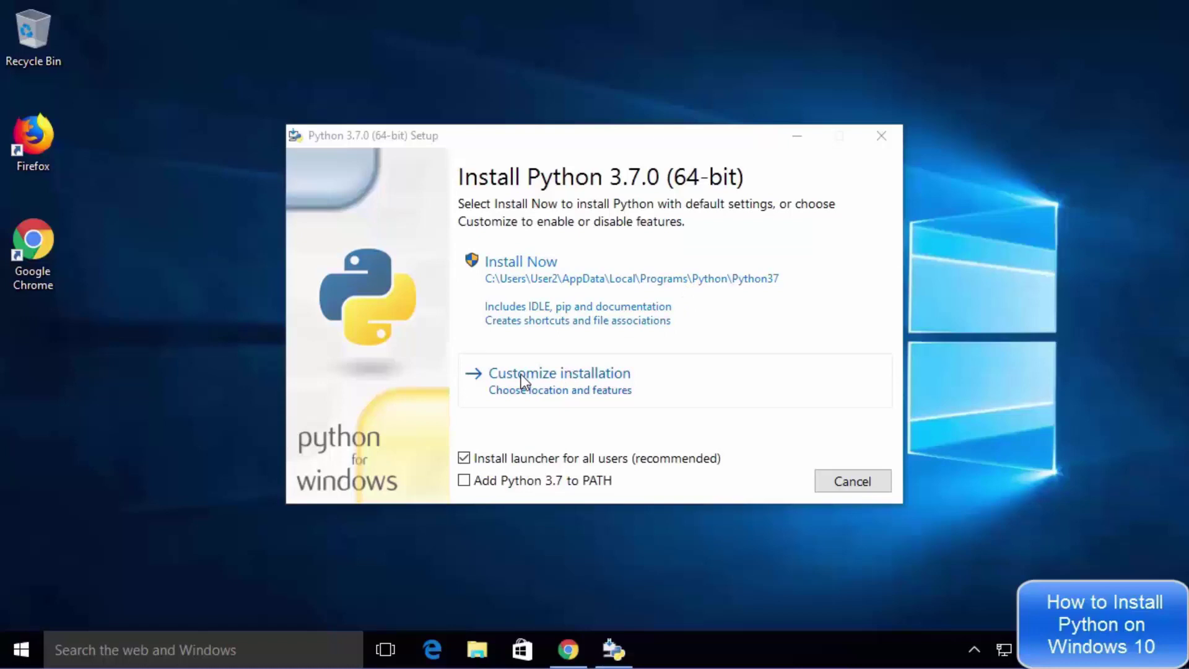
Step: Customize the installation with Python 3.7 added to PATH, the default optional features, and Install for all users enabled
{"action": "left_click", "coordinate": [463, 481]}
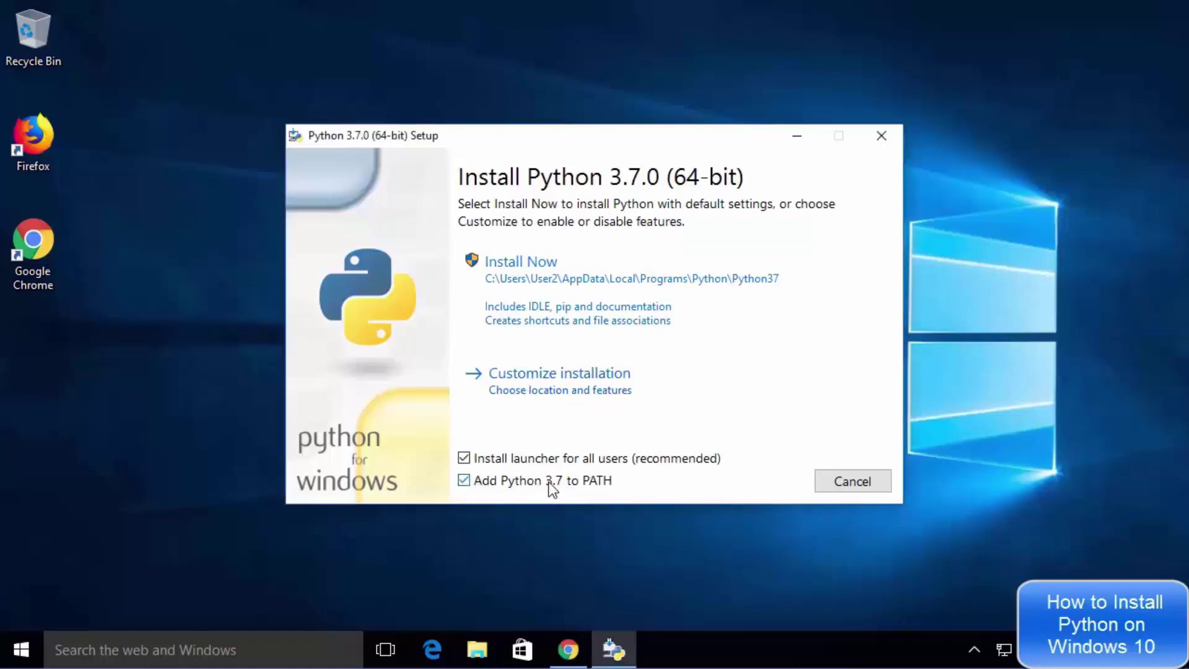
{"action": "left_click", "coordinate": [544, 388]}
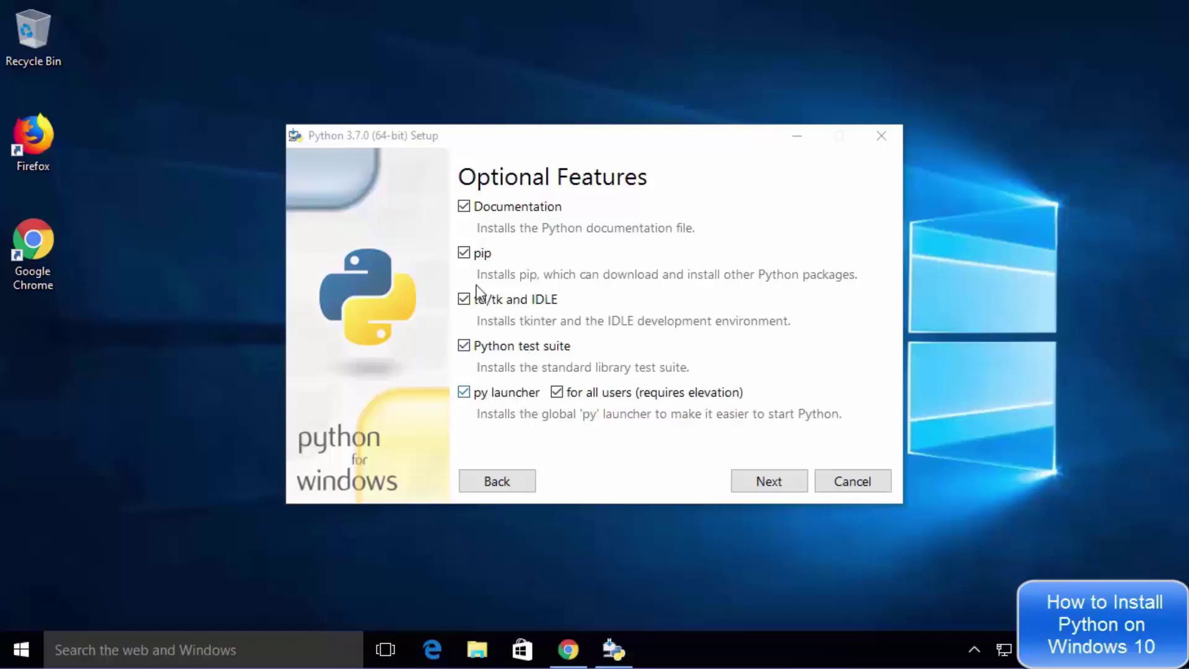
{"action": "left_click", "coordinate": [769, 486]}
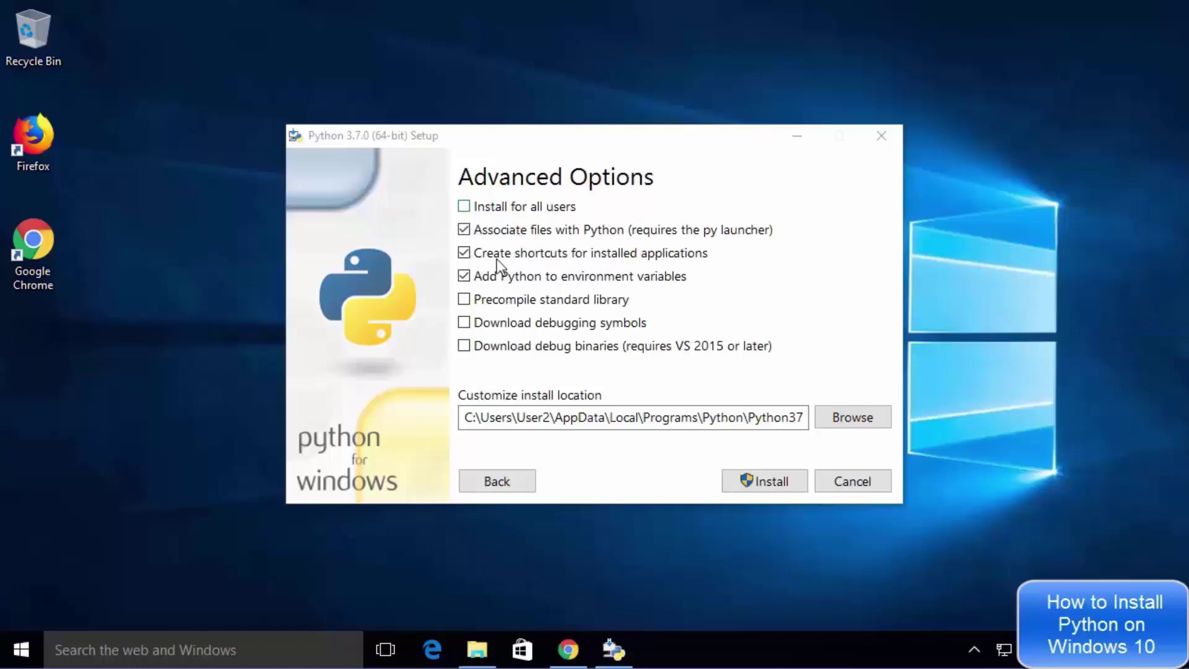
{"action": "key", "text": "alt+i"}
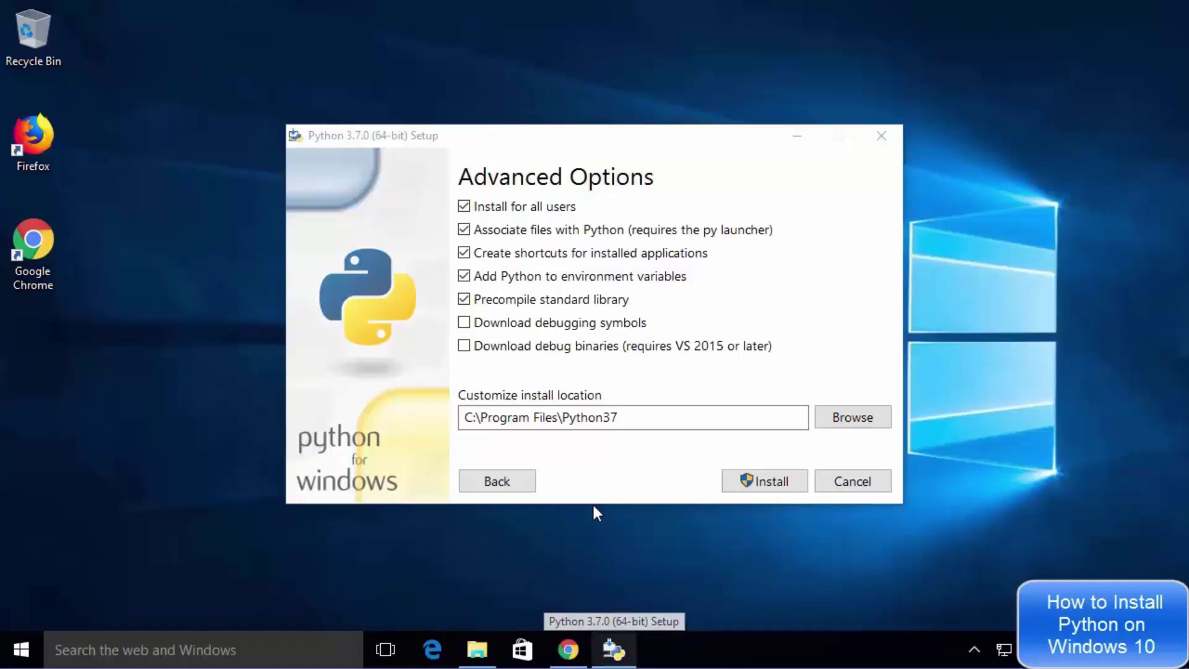
Step: Create a folder named Python on Local Disk (C:) in File Explorer and return to the Python setup
{"action": "left_click", "coordinate": [477, 647]}
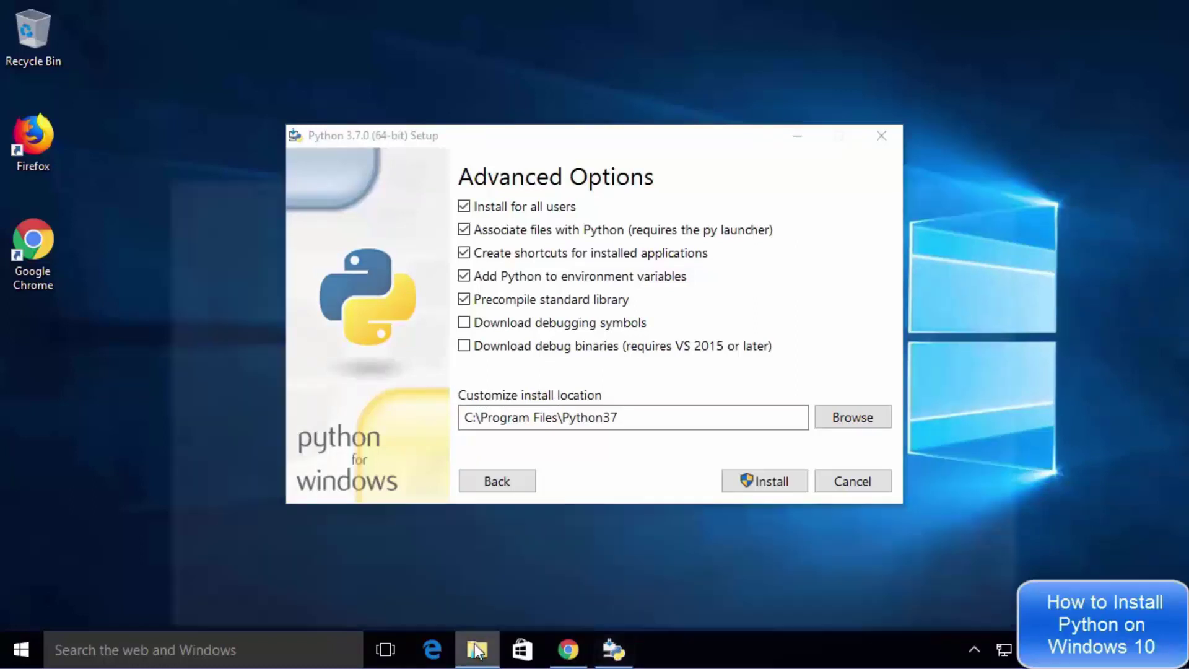
{"action": "left_click", "coordinate": [355, 317]}
{"action": "double_click", "coordinate": [355, 317]}
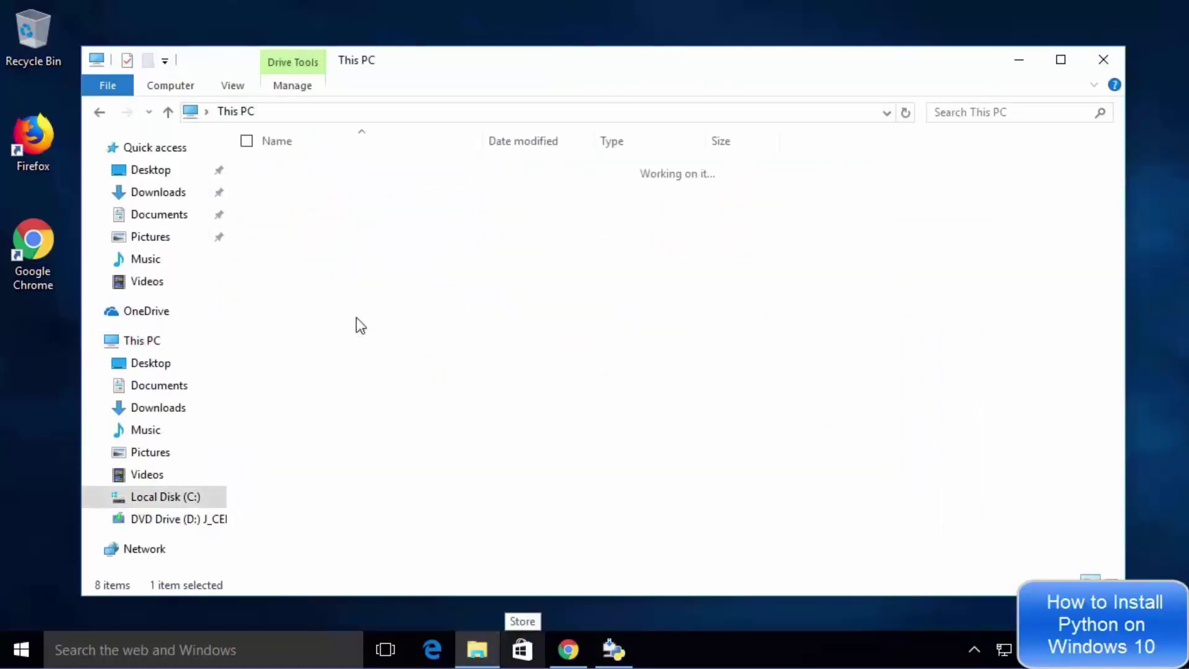
{"action": "right_click", "coordinate": [336, 293]}
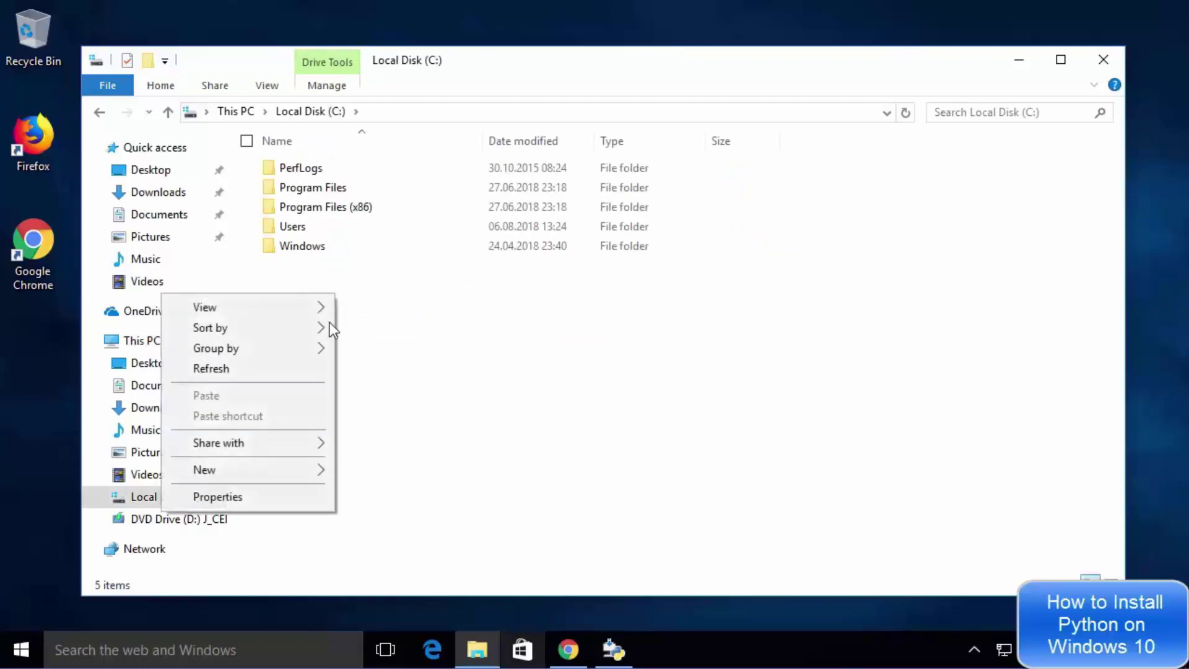
{"action": "mouse_move", "coordinate": [289, 470]}
{"action": "left_click", "coordinate": [76, 478]}
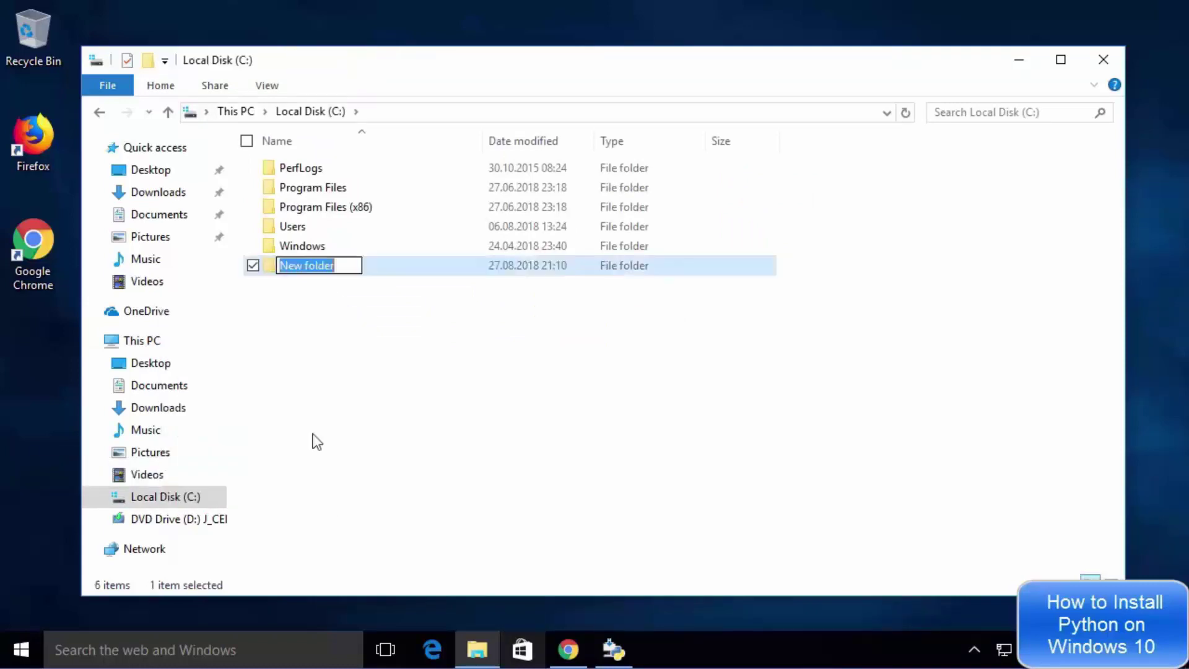
{"action": "type", "text": "Py"}
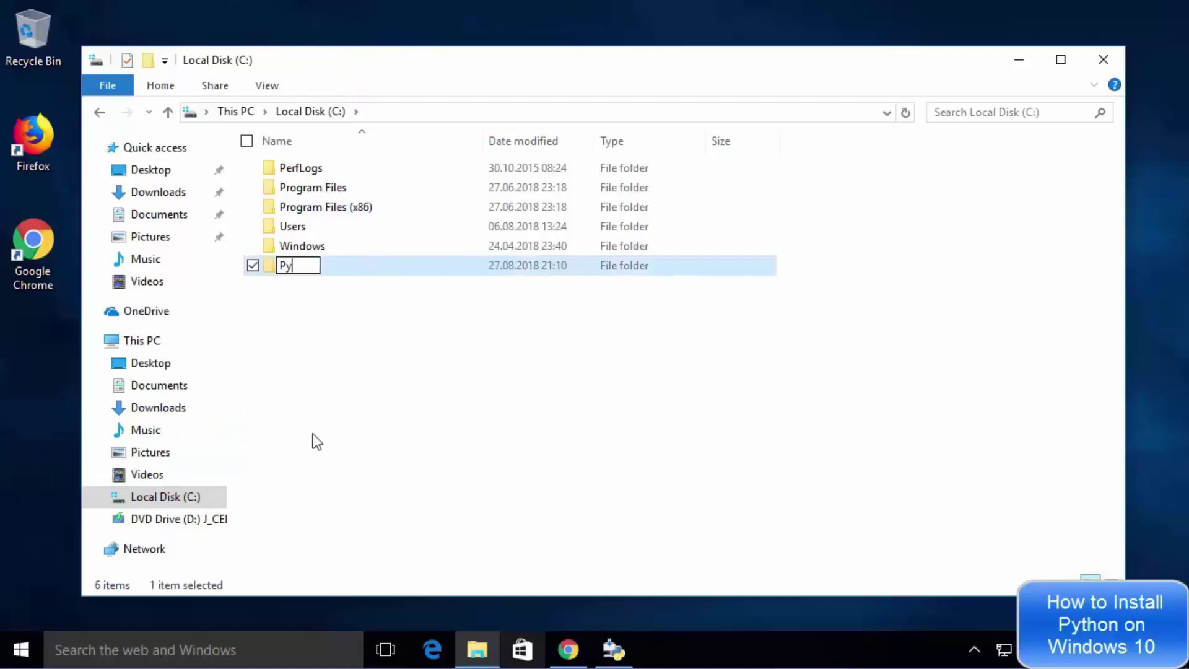
{"action": "type", "text": "thon"}
{"action": "key", "text": "ctrl+a"}
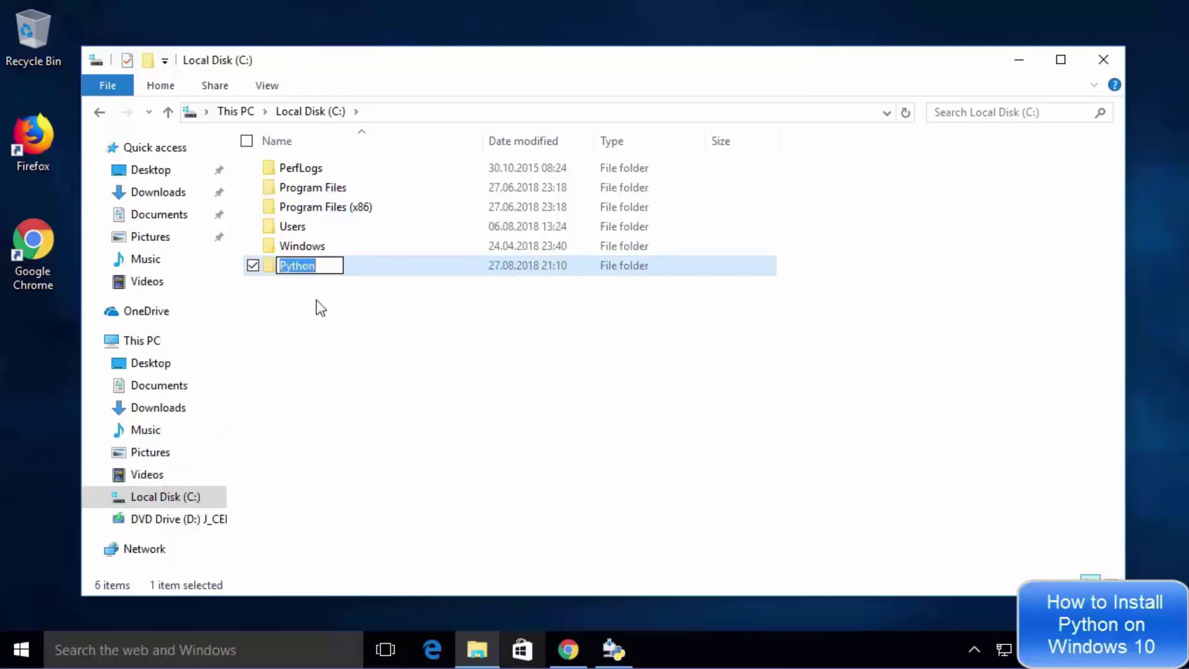
{"action": "key", "text": "Return"}
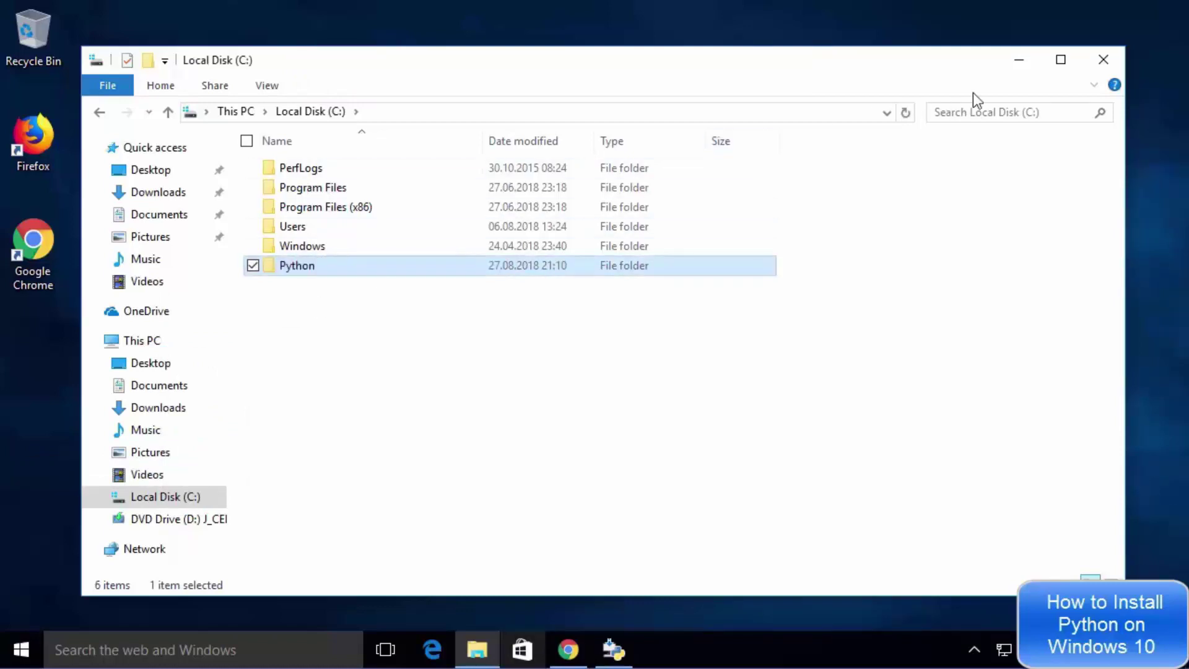
{"action": "left_click", "coordinate": [1019, 62]}
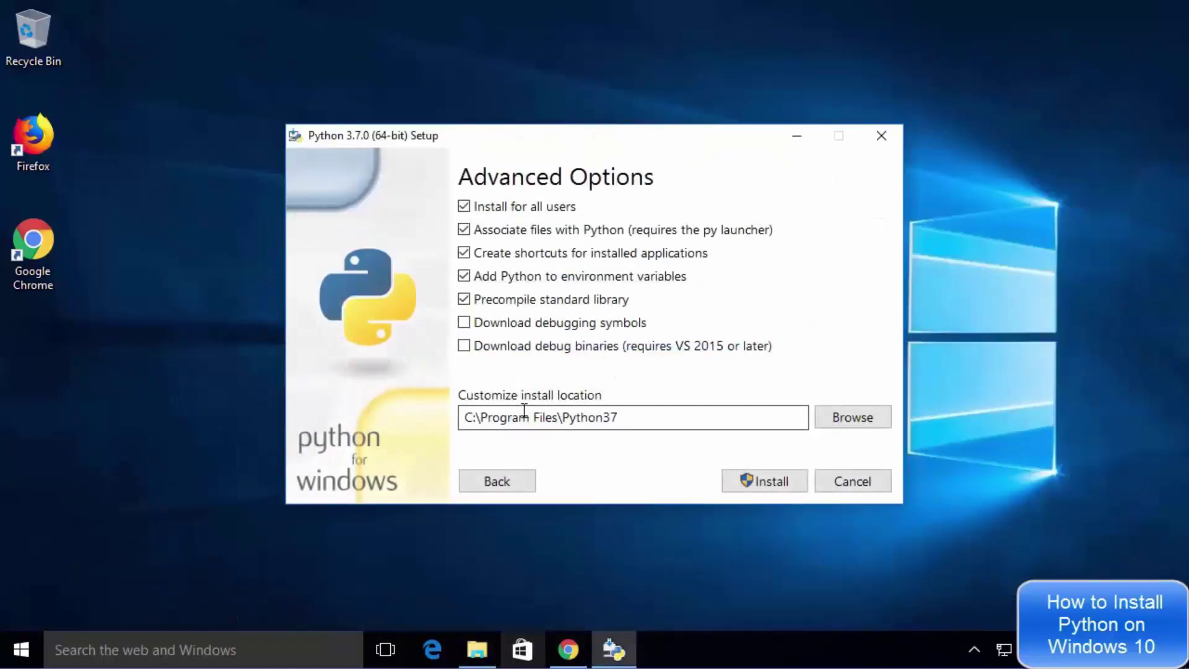
Step: Set the install location to C:\Python\Python37, install Python and close the setup
{"action": "left_click_drag", "start_coordinate": [480, 417], "coordinate": [560, 417]}
{"action": "type", "text": "Python"}
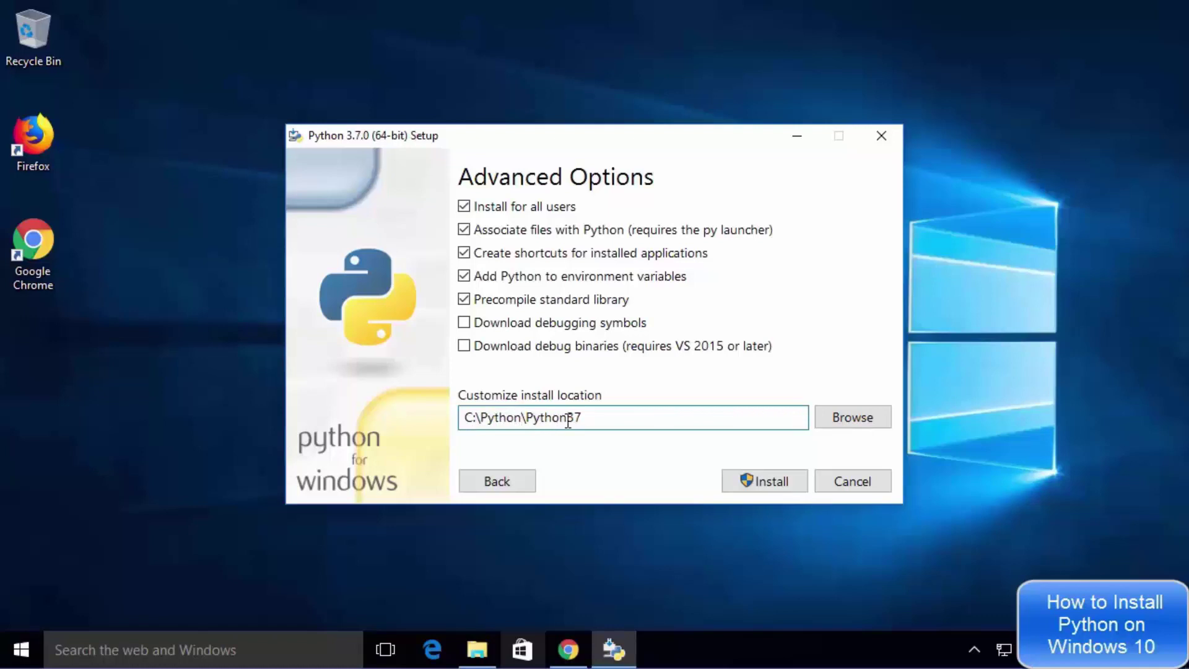
{"action": "left_click_drag", "start_coordinate": [583, 419], "coordinate": [568, 419]}
{"action": "left_click", "coordinate": [600, 417]}
{"action": "left_click_drag", "start_coordinate": [600, 417], "coordinate": [465, 416]}
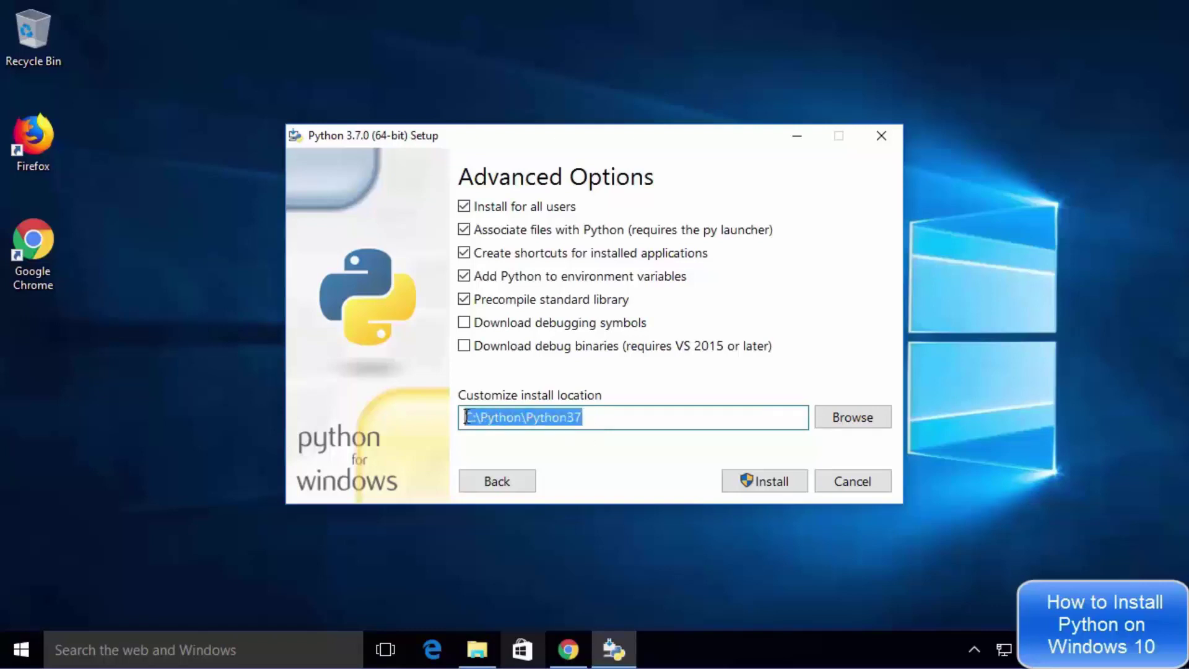
{"action": "left_click", "coordinate": [598, 447]}
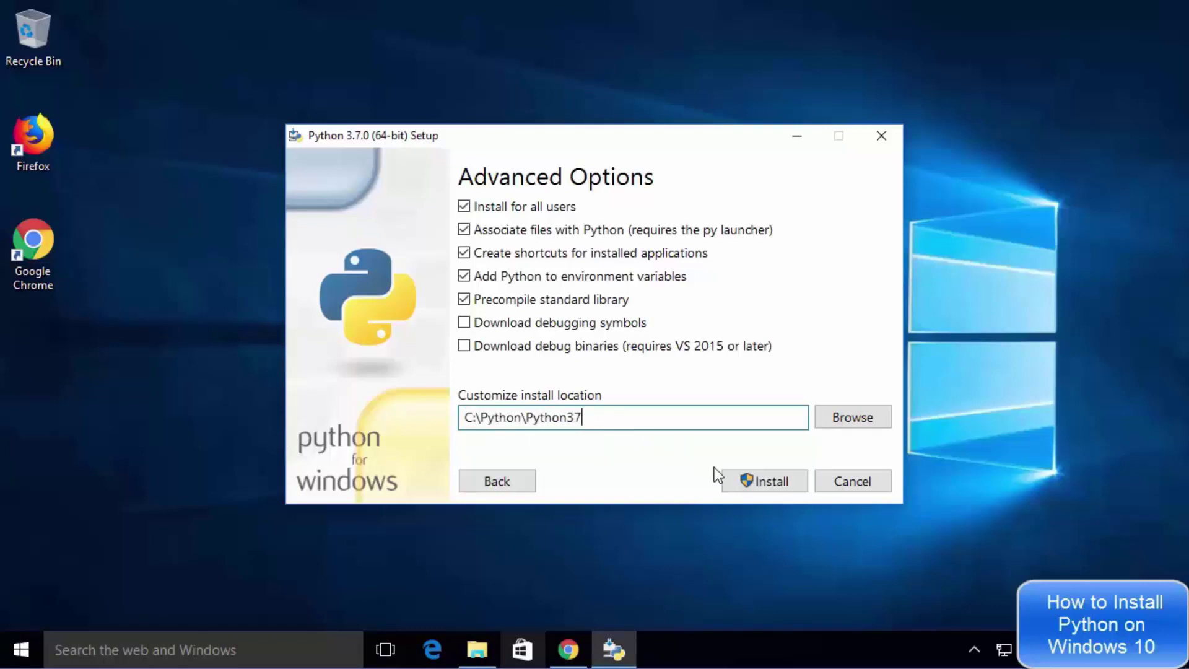
{"action": "left_click", "coordinate": [750, 485]}
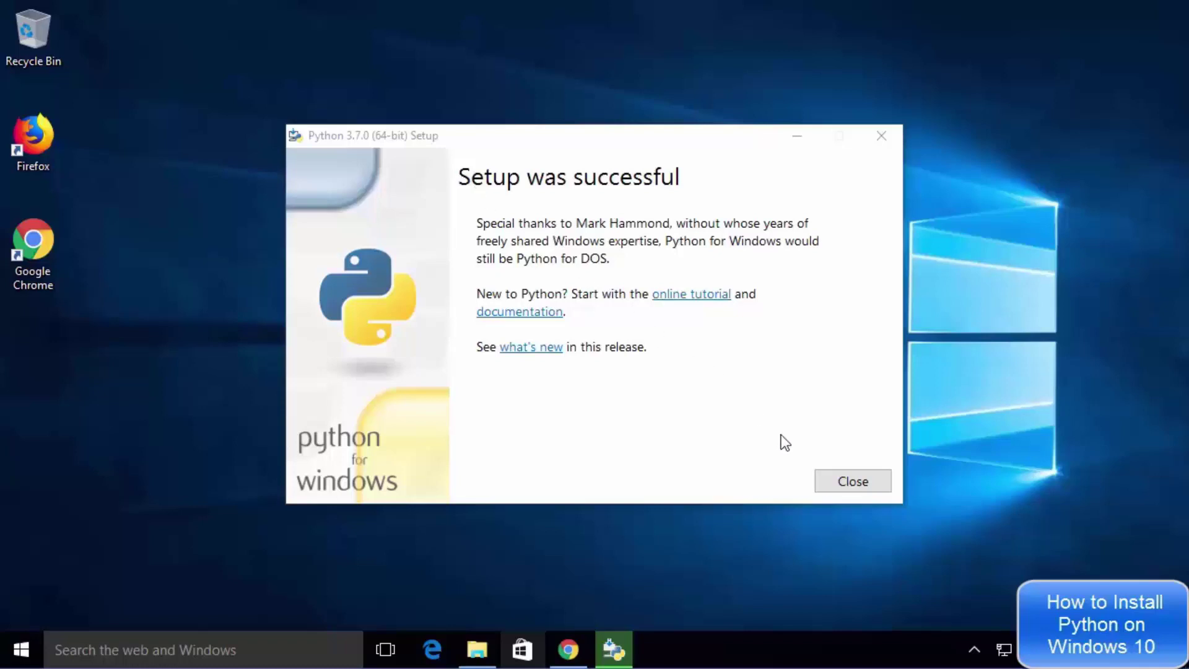
{"action": "left_click", "coordinate": [830, 483]}
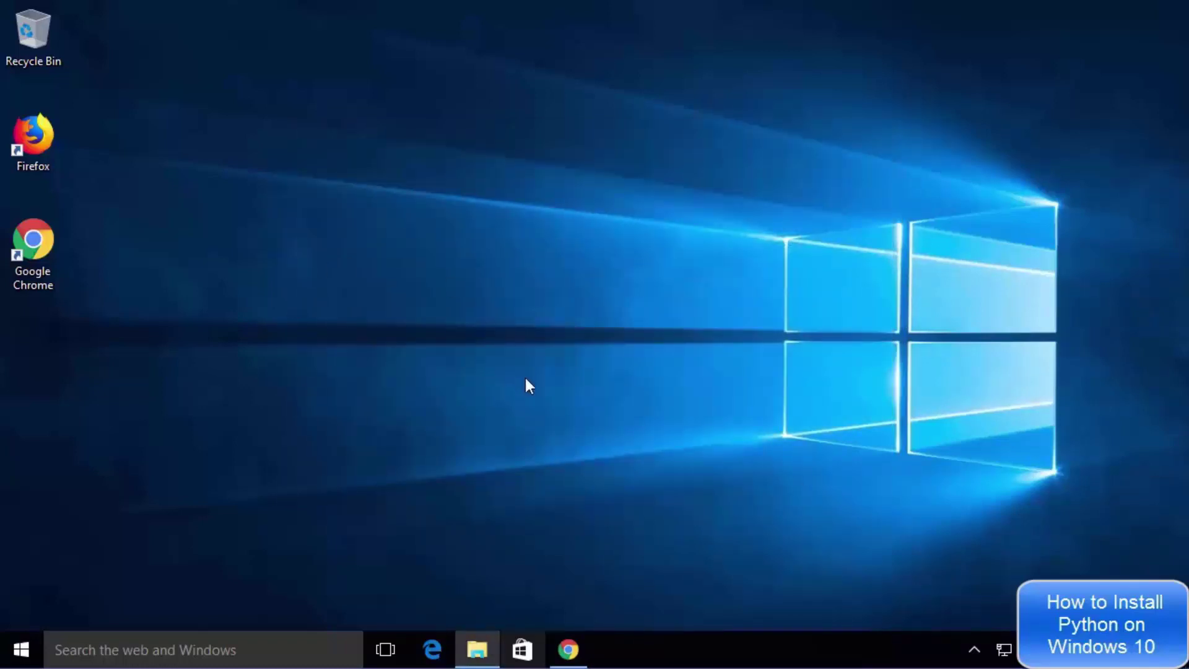
Step: Search Windows for python and open the Python 3.7 (64-bit) console, placing its window nearer the middle of the desktop
{"action": "left_click", "coordinate": [196, 656]}
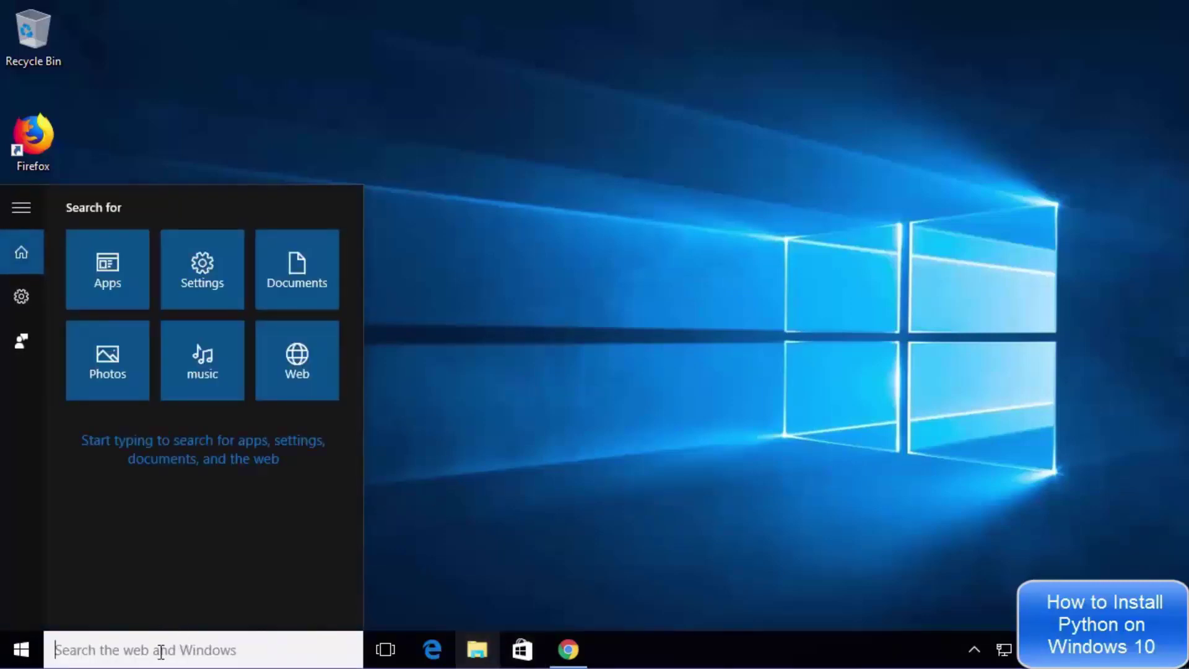
{"action": "type", "text": "python"}
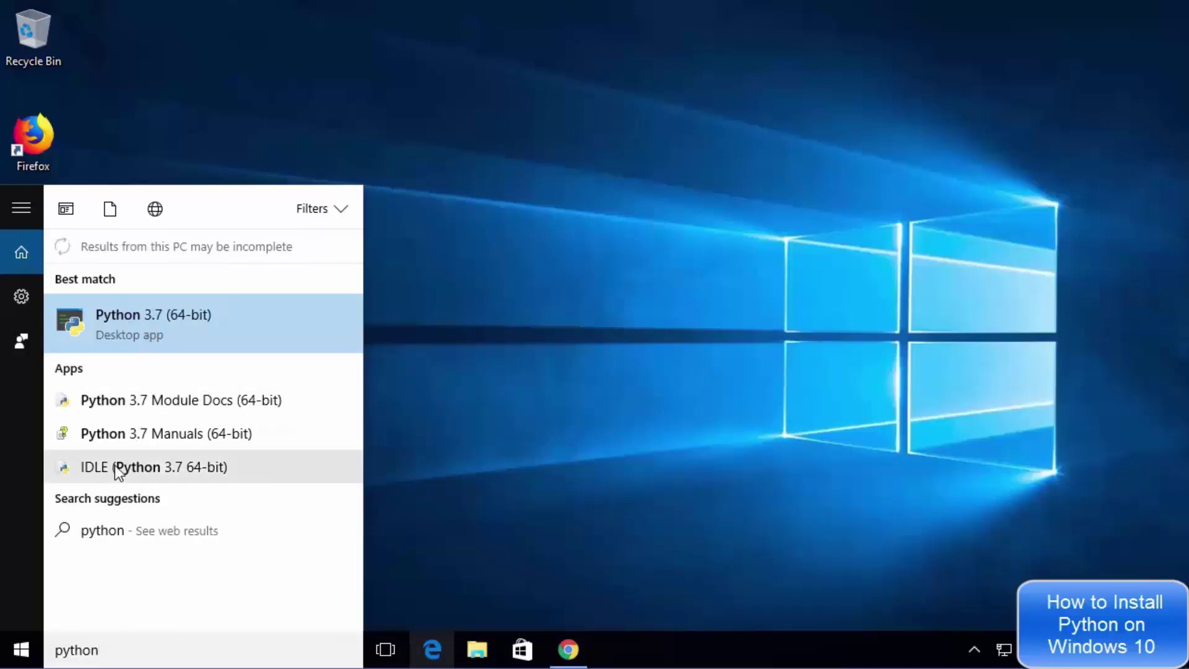
{"action": "left_click", "coordinate": [114, 322]}
{"action": "left_click_drag", "start_coordinate": [446, 49], "coordinate": [563, 96]}
{"action": "left_click", "coordinate": [452, 185]}
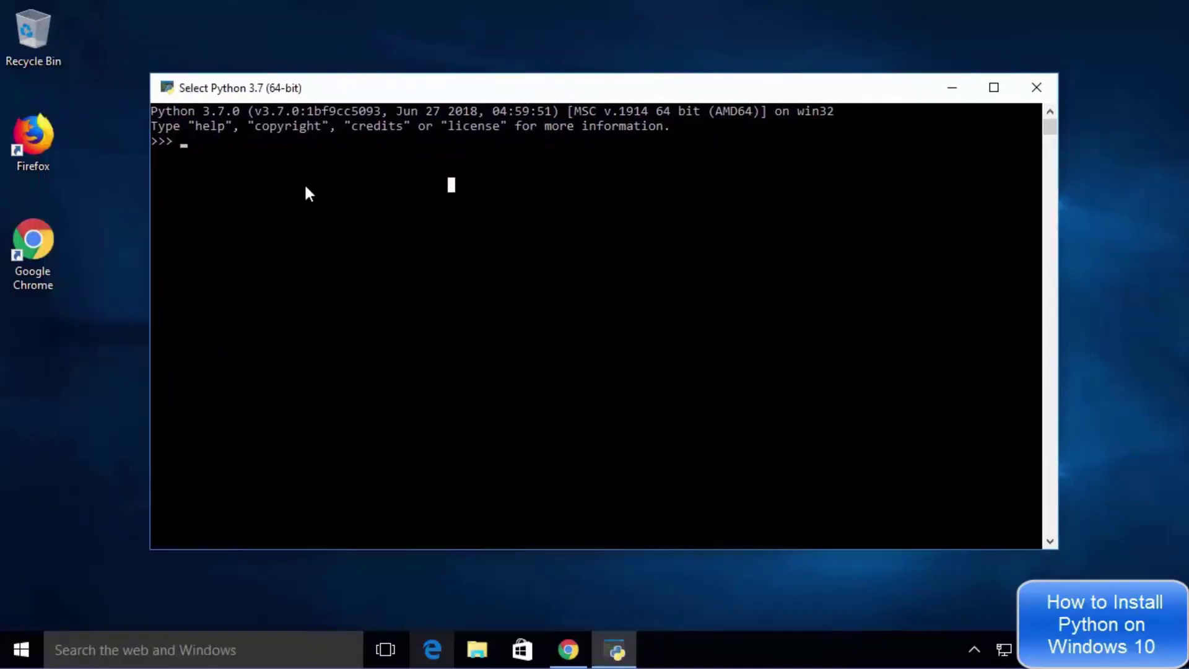
Step: Run print ("Hello World") in the Python 3.7 console and close the console
{"action": "left_click", "coordinate": [193, 140]}
{"action": "type", "text": "pr"}
{"action": "type", "text": "int ()"}
{"action": "type", "text": "\"\""}
{"action": "key", "text": "Left"}
{"action": "type", "text": "Hello World"}
{"action": "key", "text": "Return"}
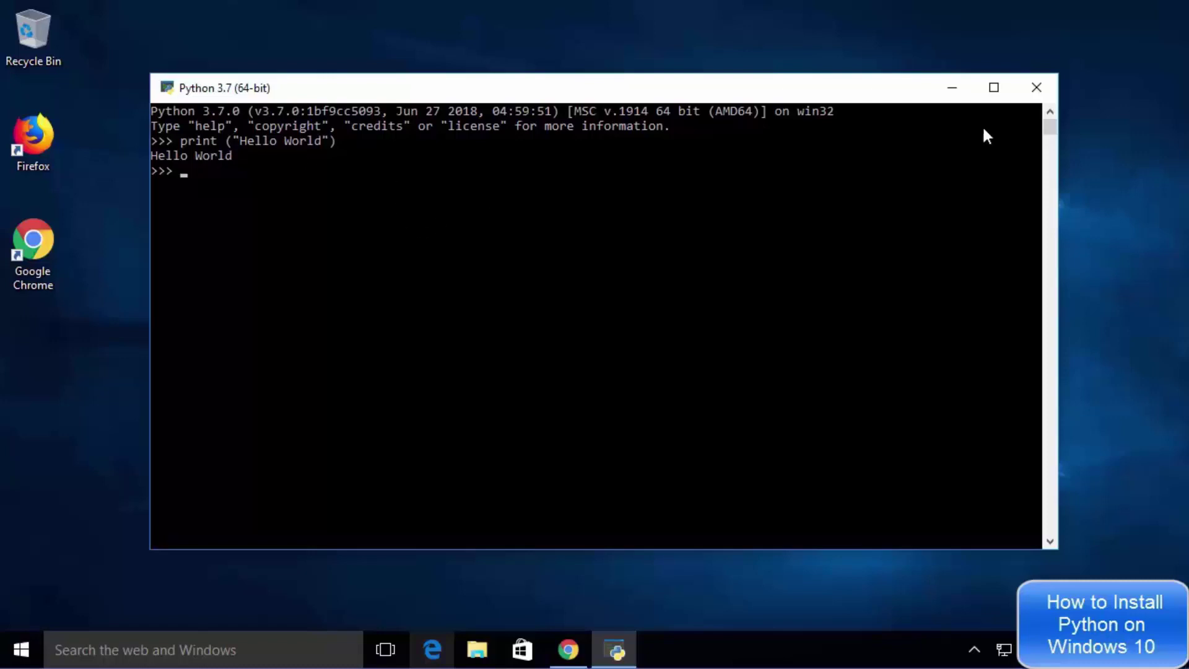
{"action": "left_click", "coordinate": [764, 318]}
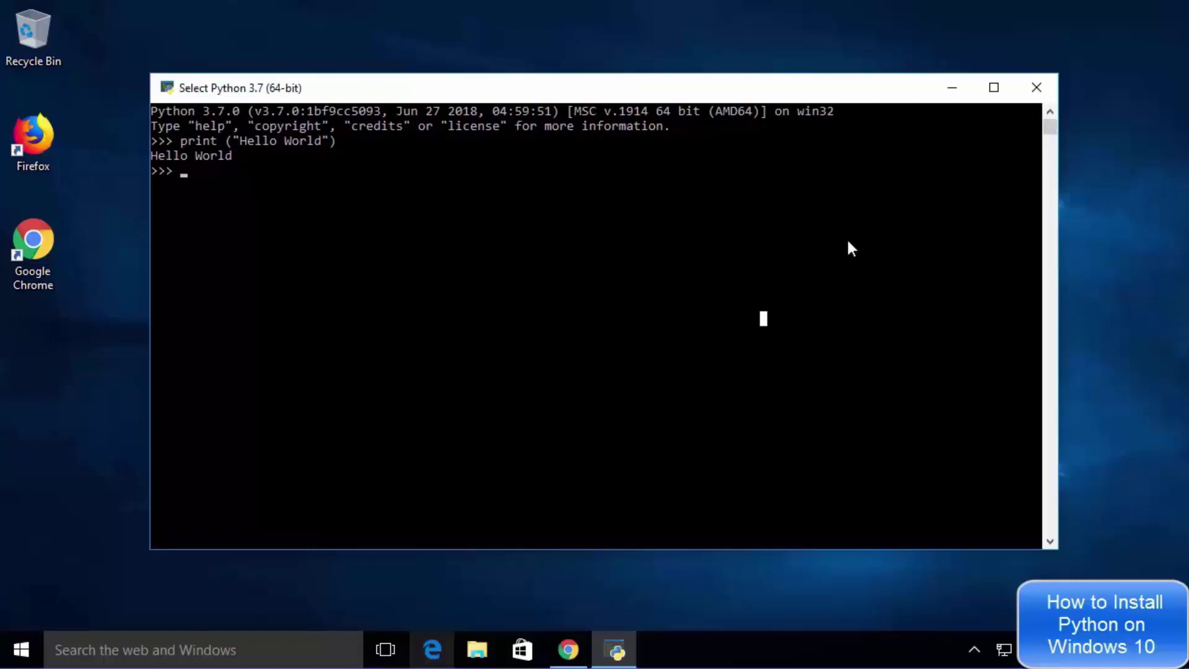
{"action": "left_click", "coordinate": [1032, 91]}
Step: Search Windows for python and launch IDLE (Python 3.7 64-bit)
{"action": "left_click", "coordinate": [188, 645]}
{"action": "type", "text": "python"}
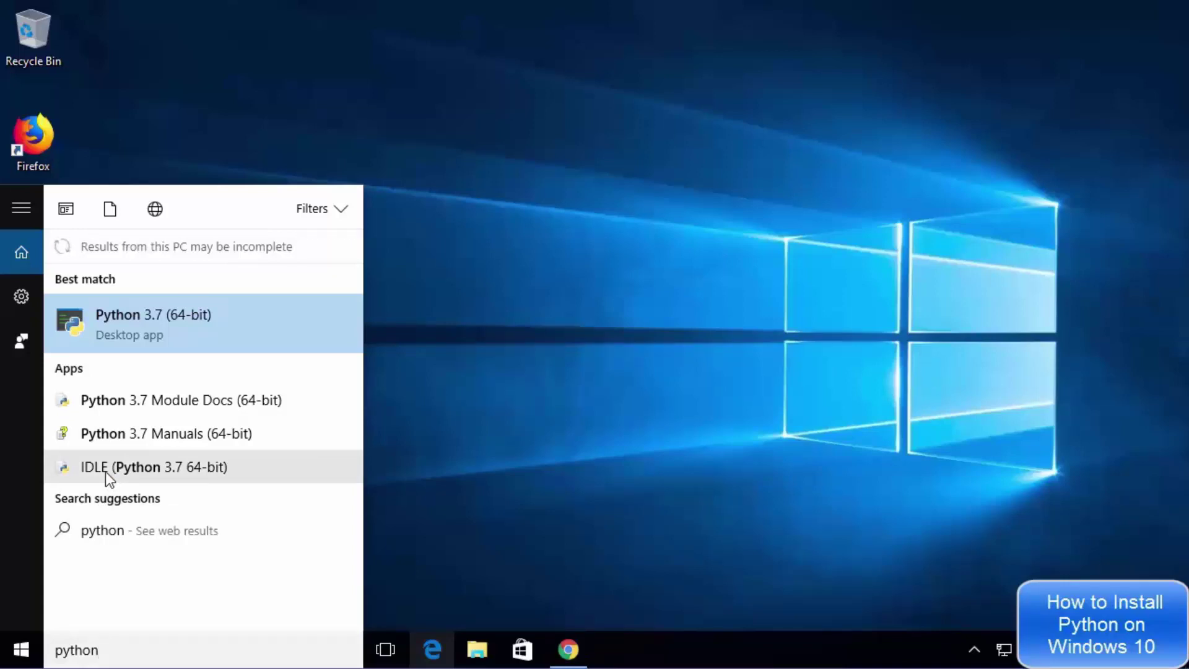
{"action": "left_click", "coordinate": [105, 471]}
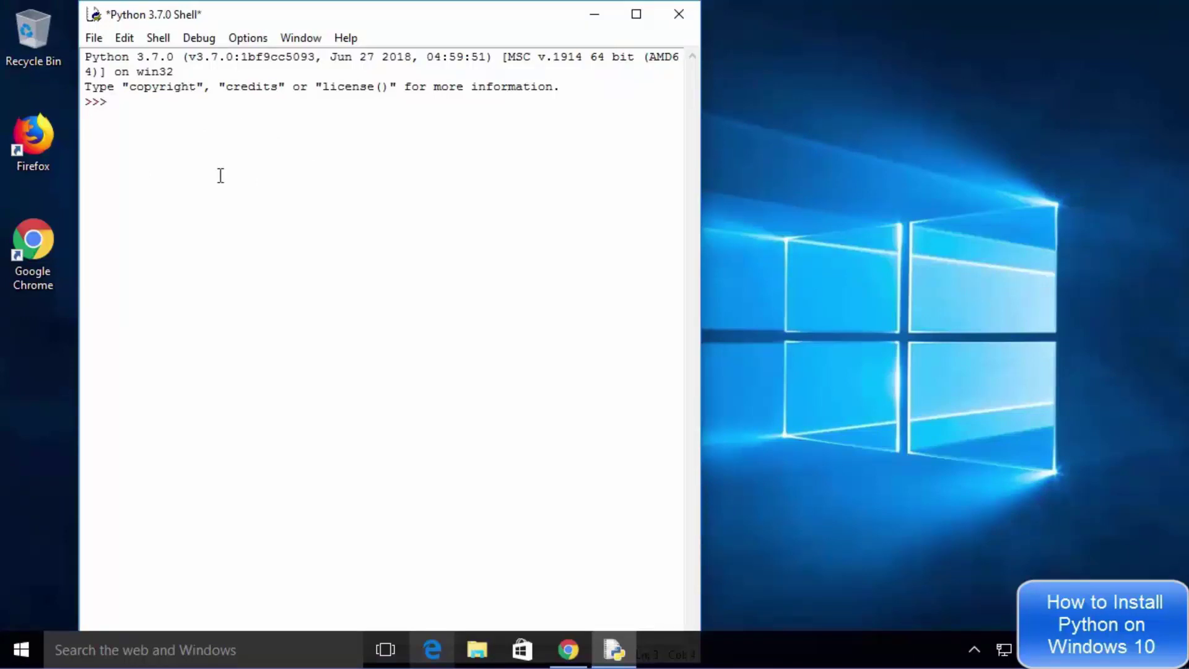
Step: Run print ("Hello World") in the IDLE shell, highlight its output and close the shell
{"action": "type", "text": "print ()"}
{"action": "key", "text": "Left"}
{"action": "type", "text": "\"\""}
{"action": "type", "text": "Hello W"}
{"action": "type", "text": "orld"}
{"action": "key", "text": "Return"}
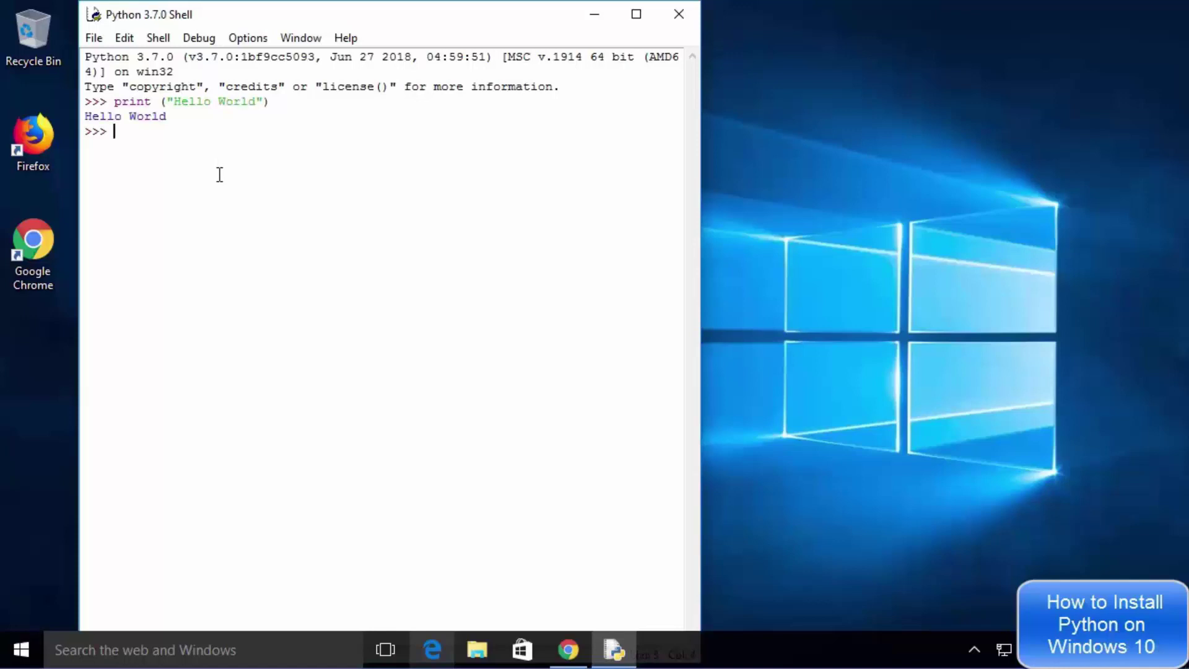
{"action": "left_click_drag", "start_coordinate": [168, 116], "coordinate": [88, 116]}
{"action": "left_click", "coordinate": [89, 148]}
{"action": "left_click", "coordinate": [677, 25]}
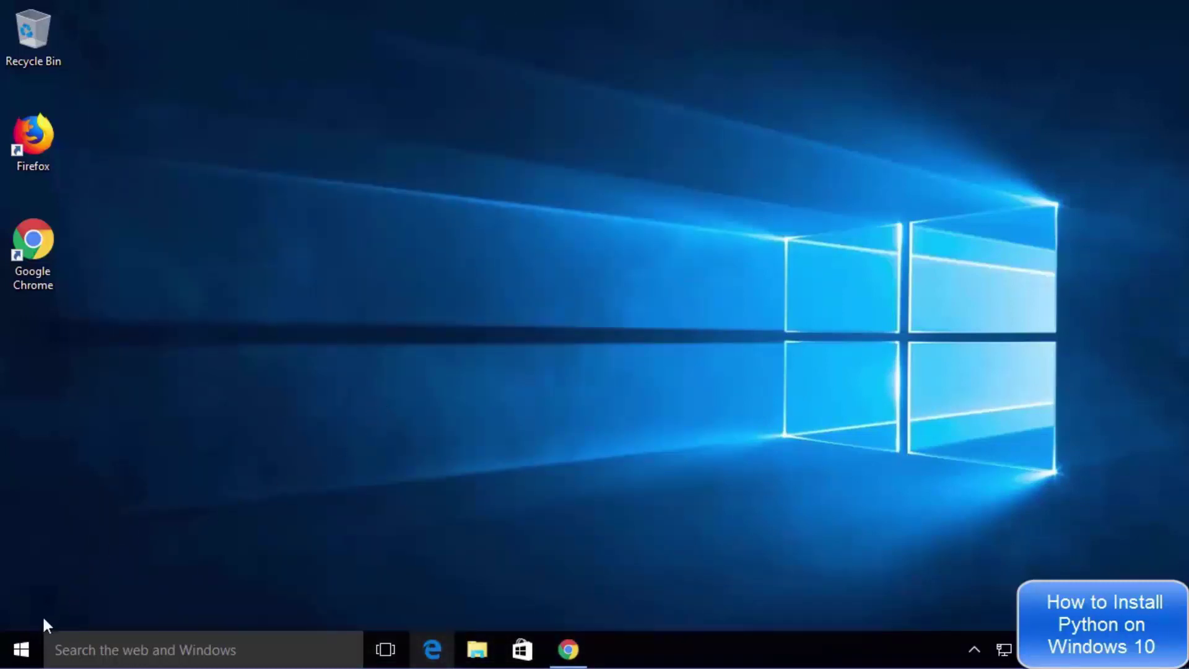
Step: Open a Command Prompt window from the desktop and start the Python interpreter with the command python
{"action": "right_click", "coordinate": [25, 645]}
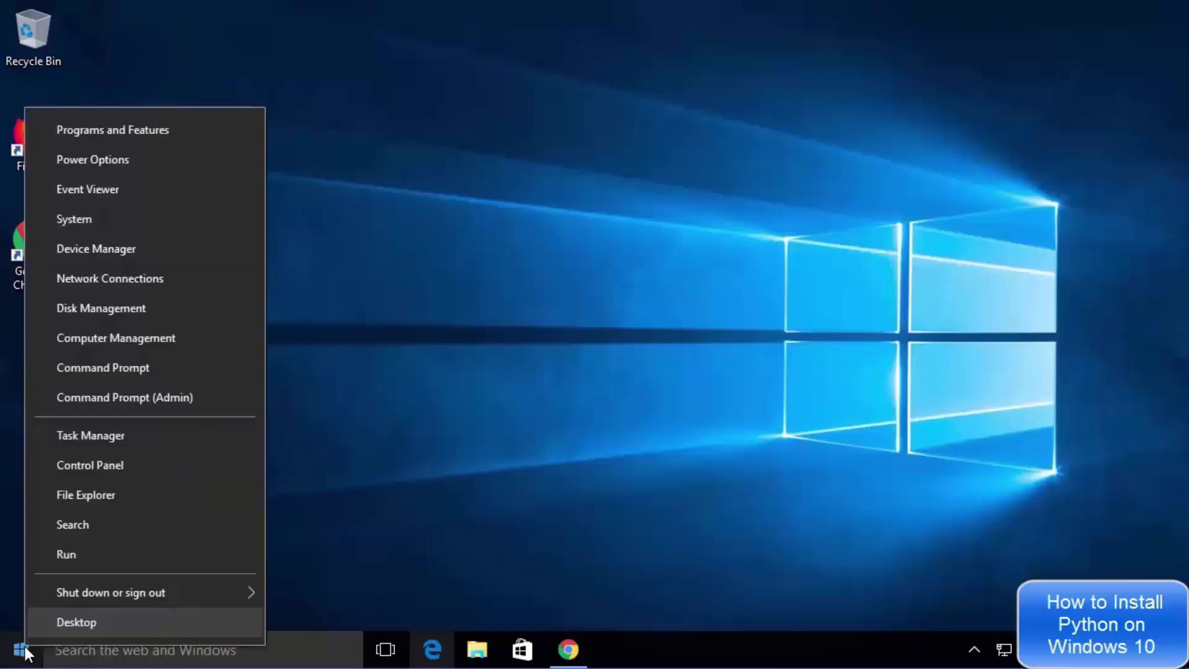
{"action": "left_click", "coordinate": [96, 370]}
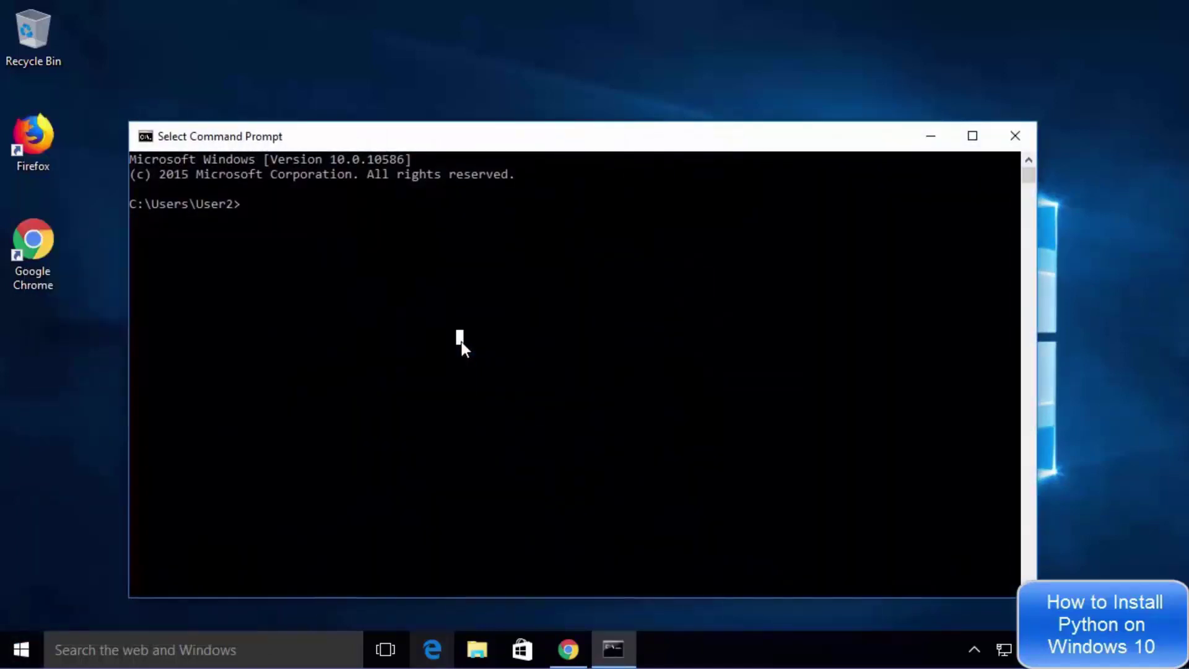
{"action": "type", "text": "python"}
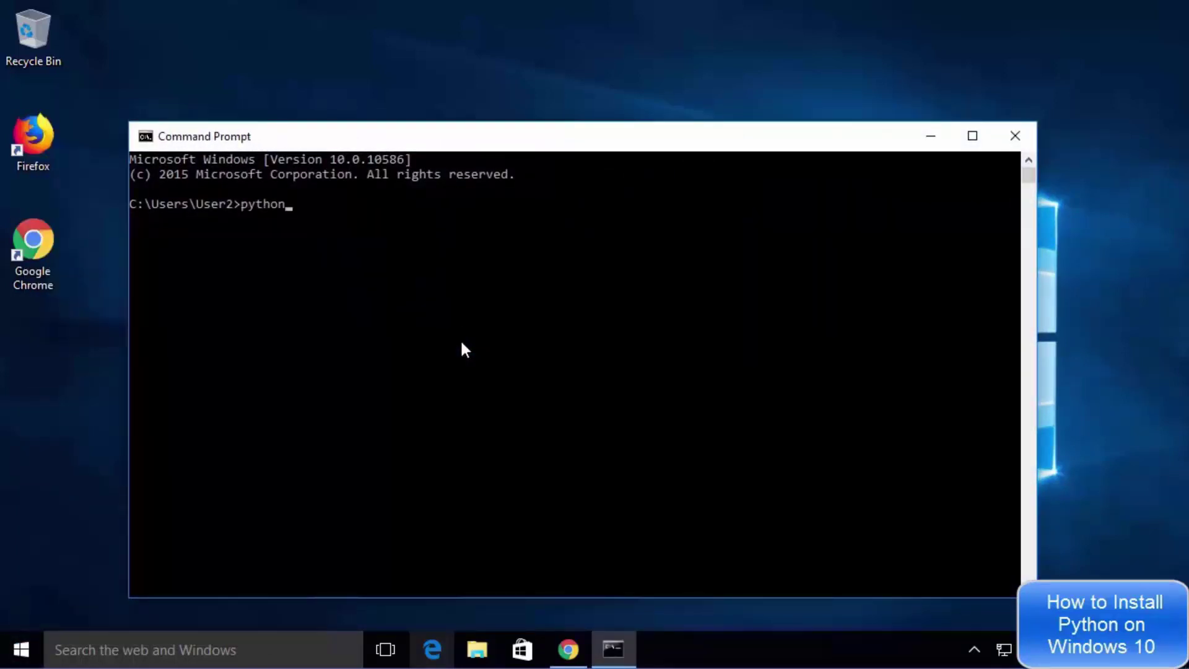
{"action": "key", "text": "Return"}
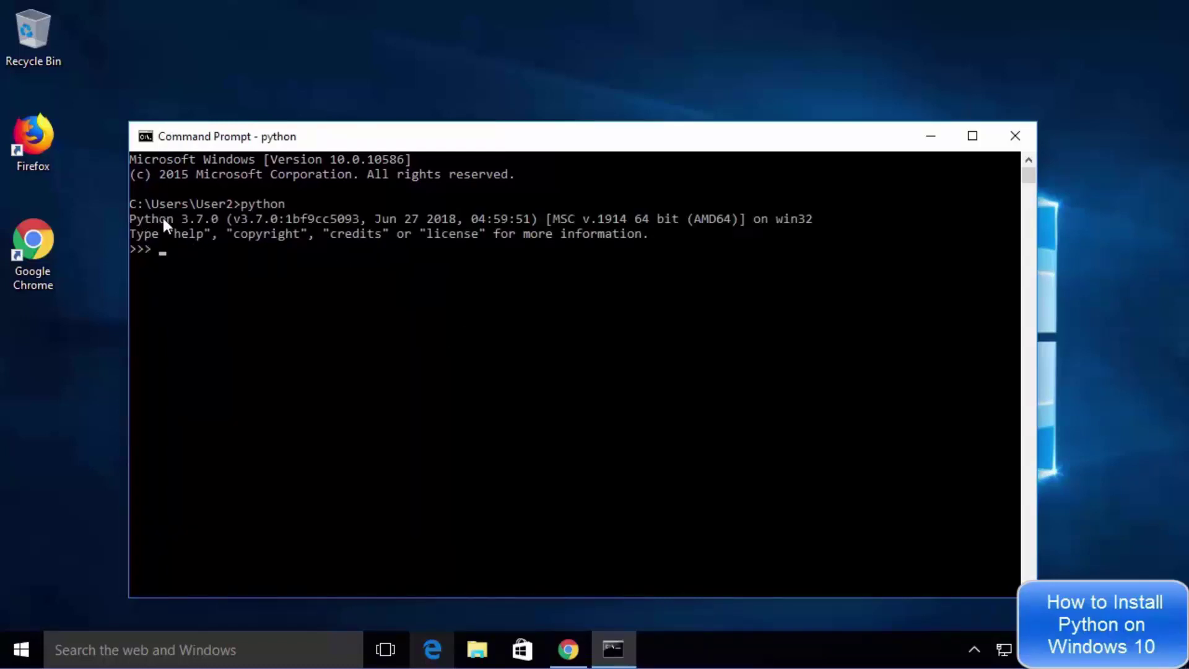
Step: Run print("Hello World") in the Python interpreter inside the Command Prompt
{"action": "left_click", "coordinate": [206, 293]}
{"action": "left_click", "coordinate": [177, 249]}
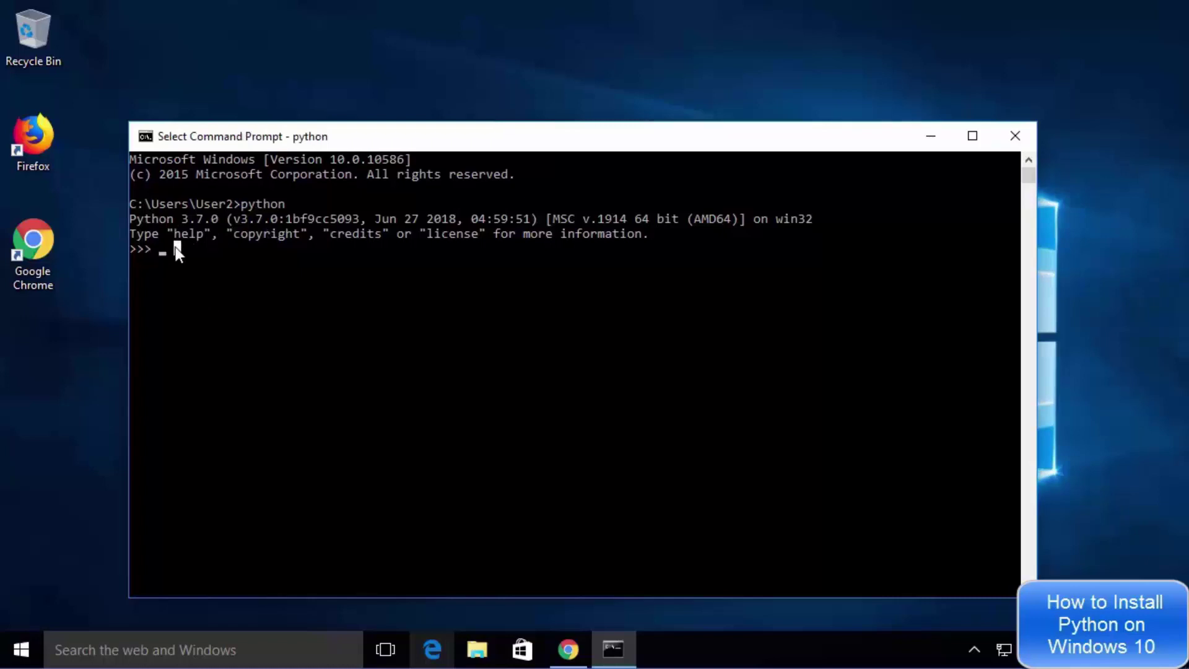
{"action": "type", "text": "prin"}
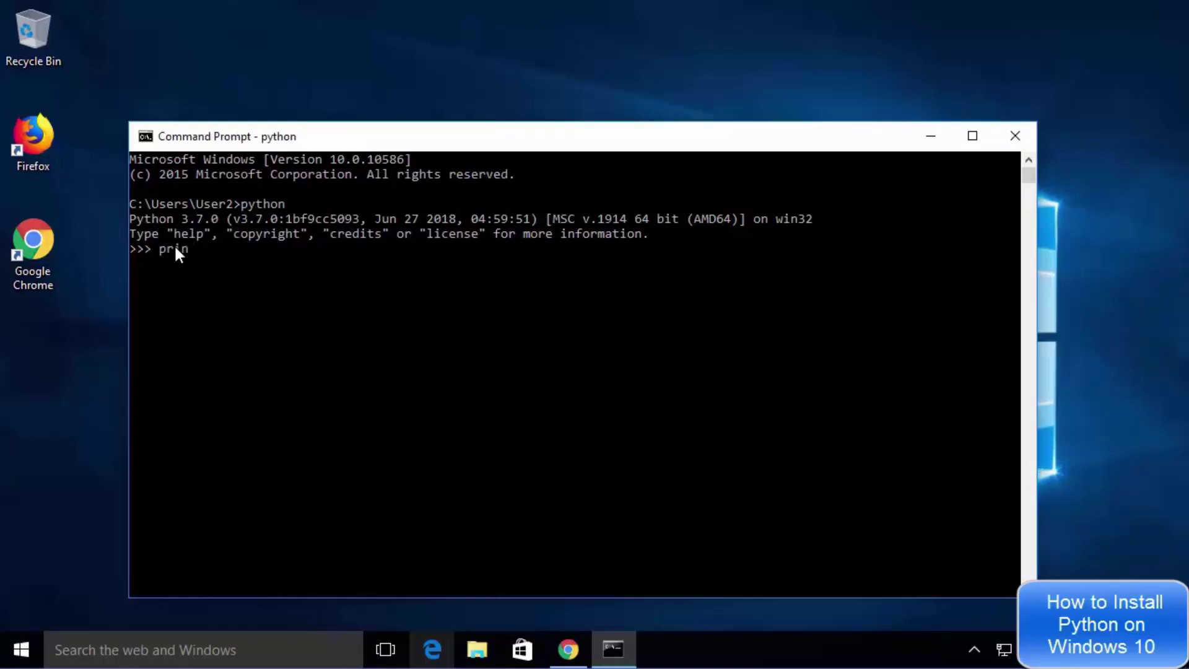
{"action": "type", "text": "t(\"\")"}
{"action": "type", "text": "Hello Wo"}
{"action": "type", "text": "rld"}
{"action": "key", "text": "Return"}
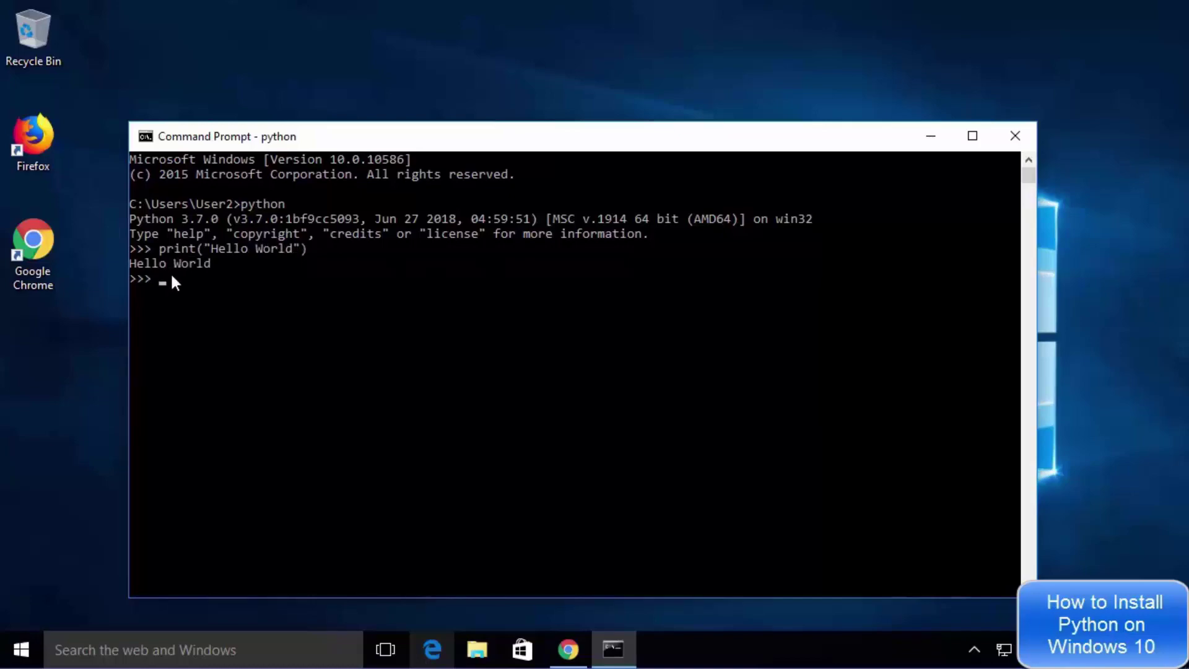
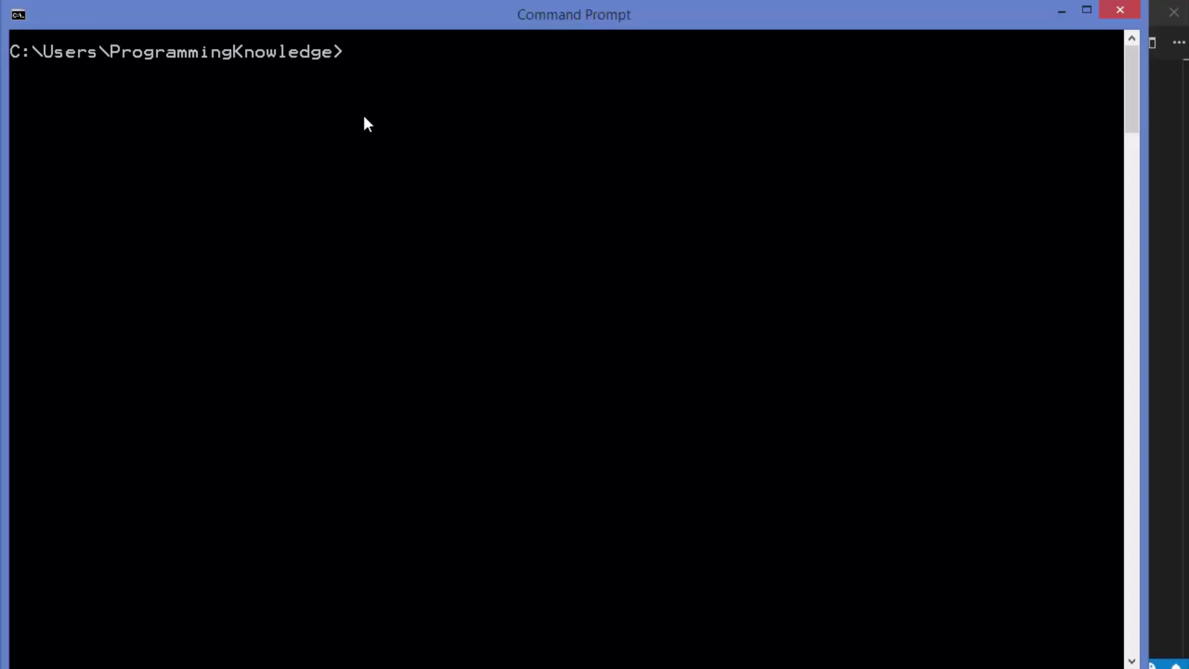
Step: Check the installed Python and pip versions with python --version and pip --version
{"action": "type", "text": "python --version"}
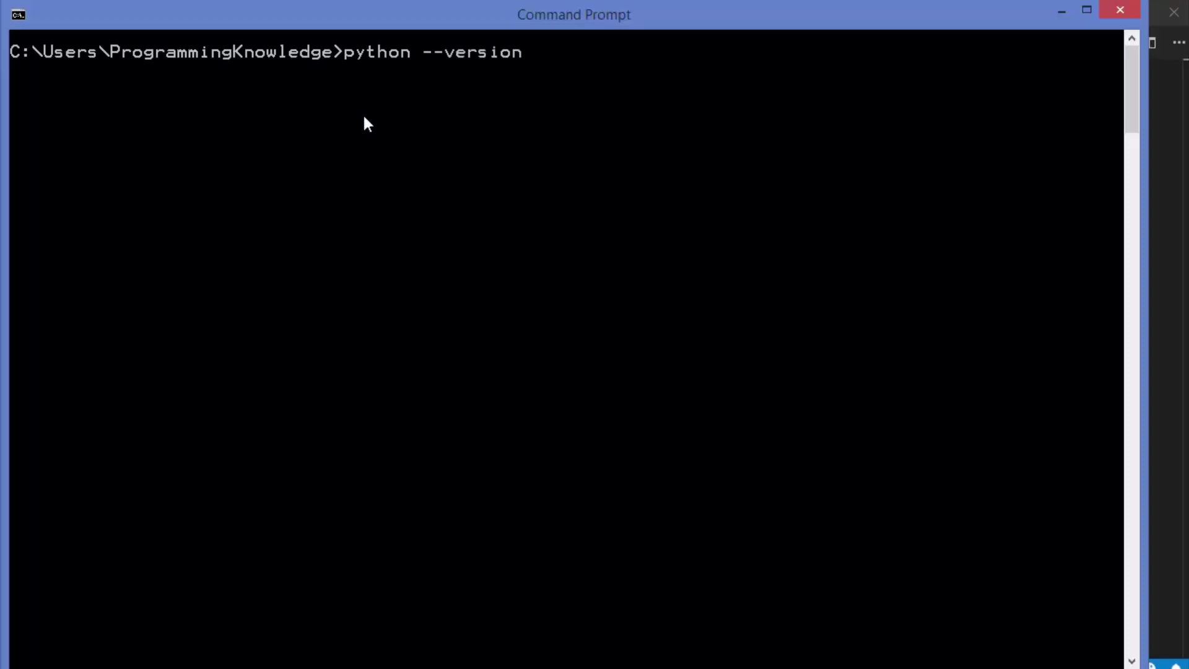
{"action": "key", "text": "Return"}
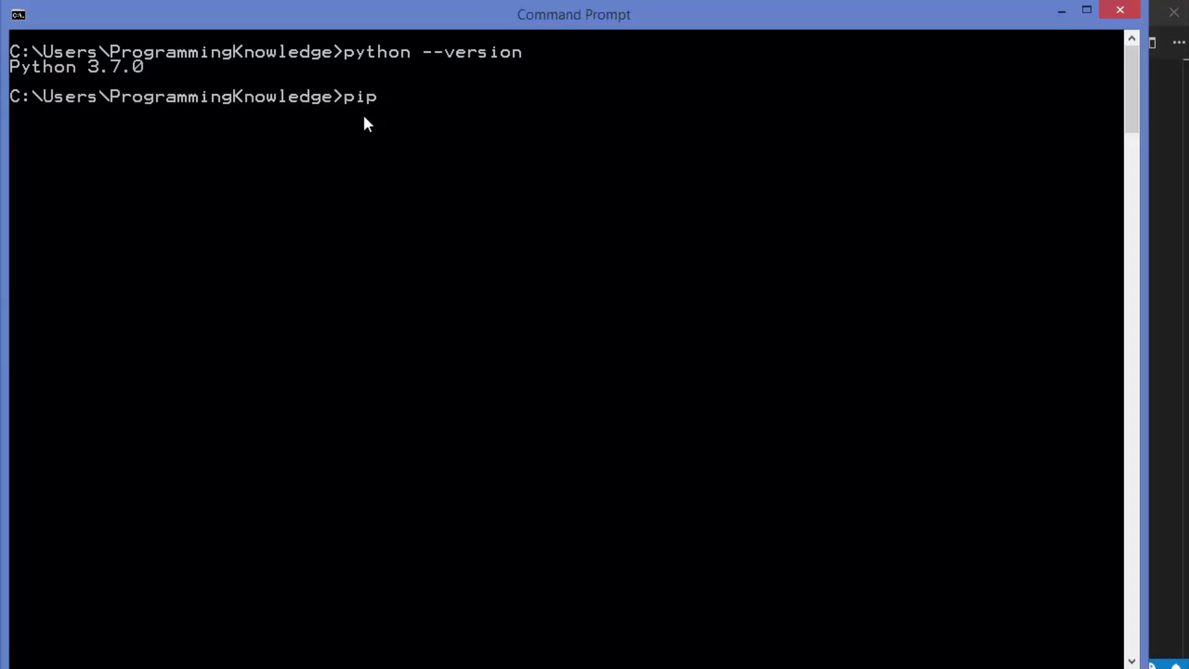
{"action": "type", "text": "pip --version"}
{"action": "key", "text": "Return"}
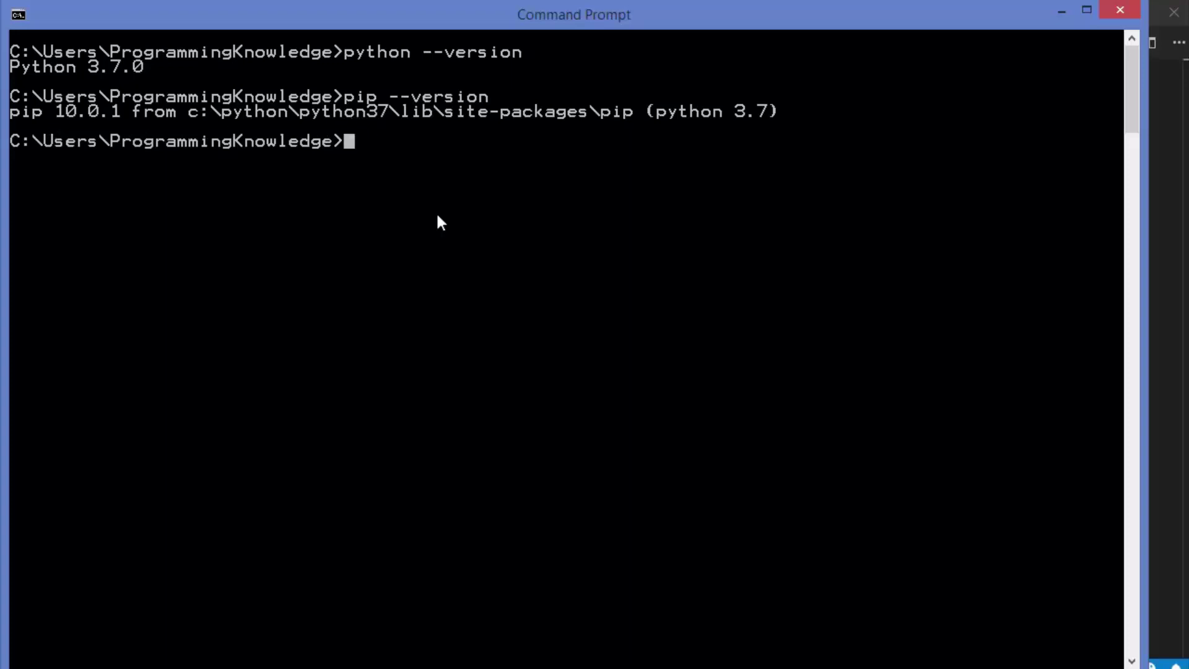
Step: Install the OpenCV package with the command pip install opencv-python
{"action": "type", "text": "pip install "}
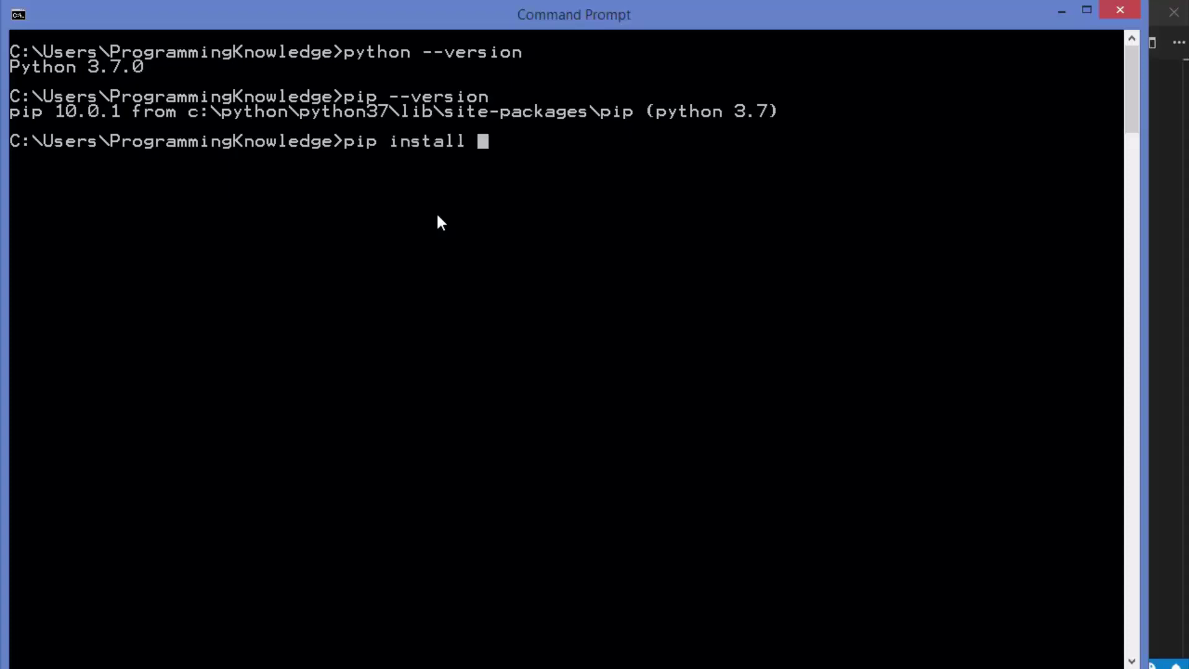
{"action": "type", "text": "opencv"}
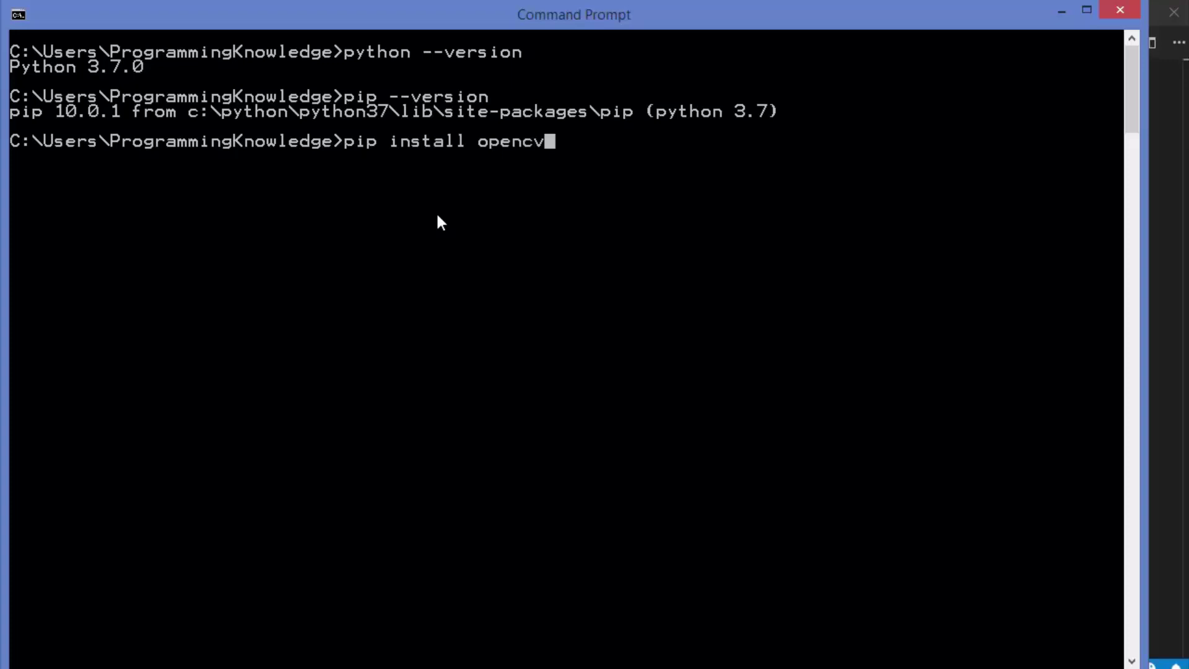
{"action": "type", "text": "-python"}
{"action": "key", "text": "Return"}
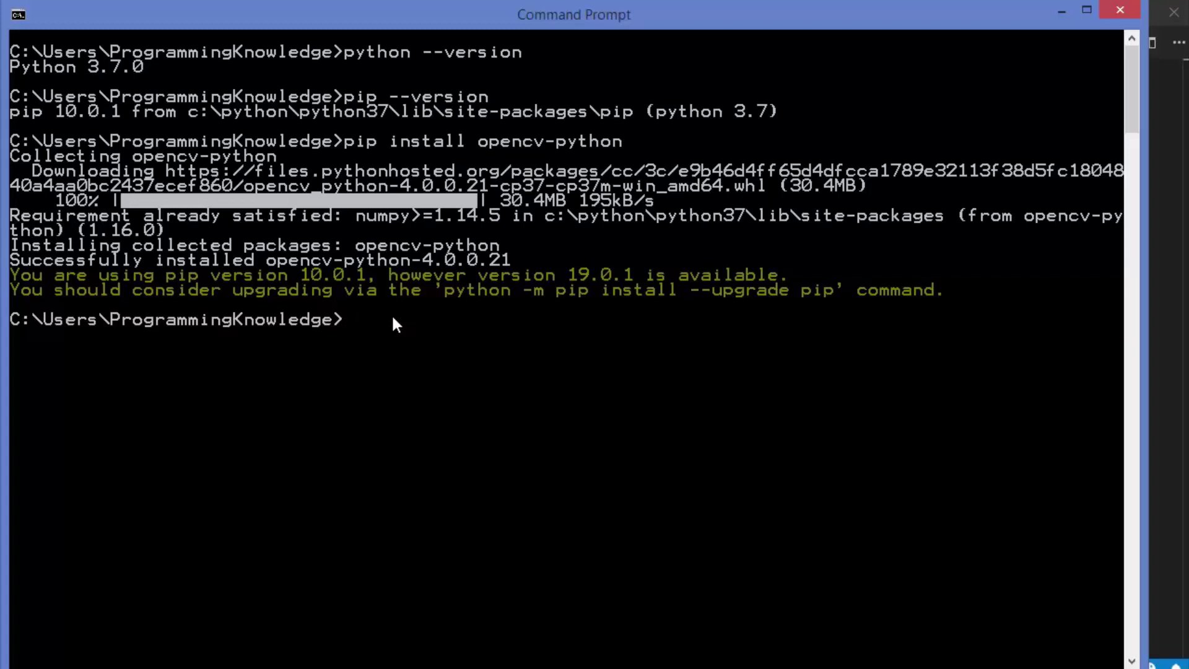
Step: Start the Python interpreter, import cv2 and query the OpenCV version with cv2.__version__
{"action": "type", "text": "python"}
{"action": "key", "text": "Return"}
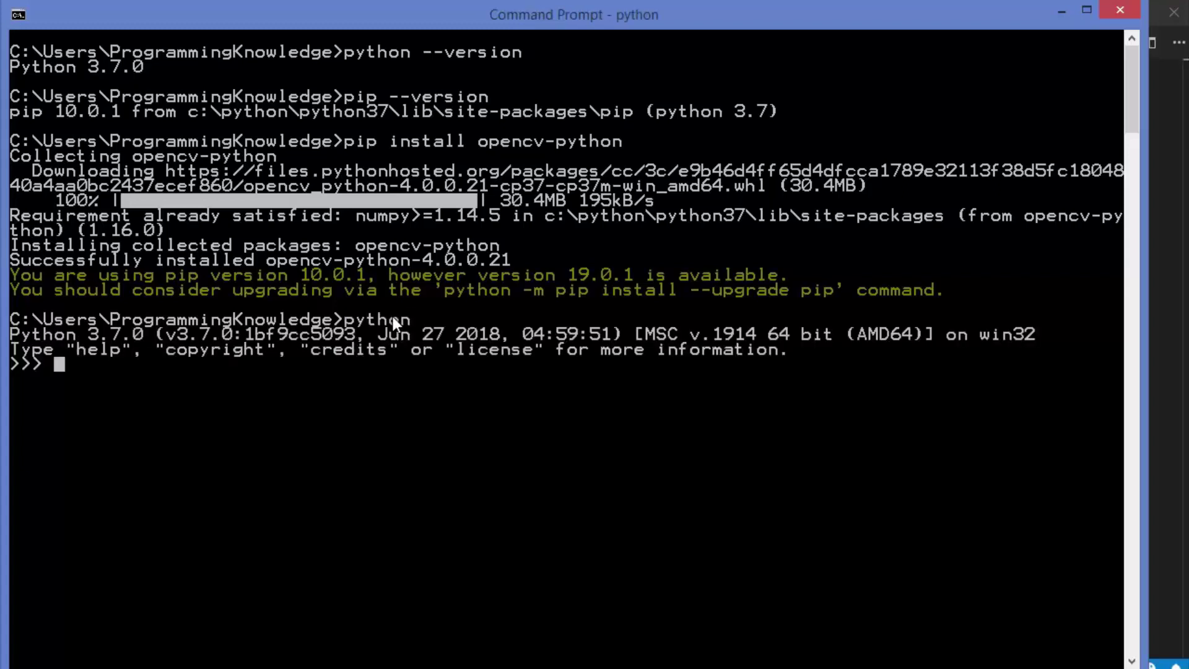
{"action": "type", "text": "import cv2"}
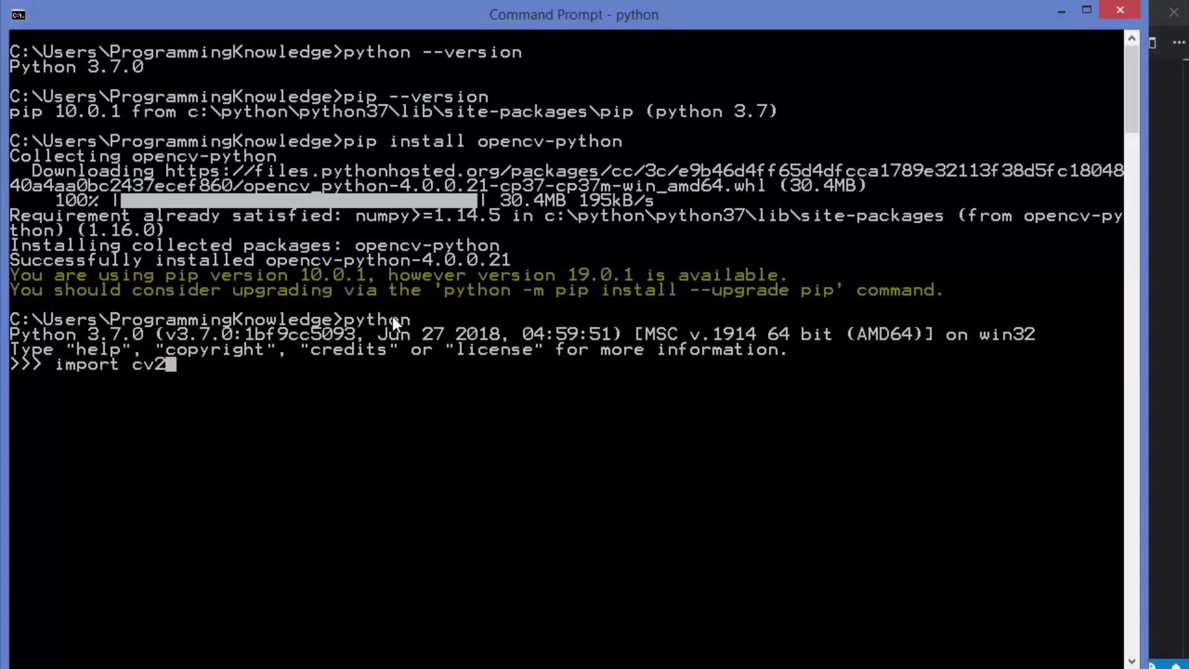
{"action": "key", "text": "Return"}
{"action": "type", "text": "cv2.__ver"}
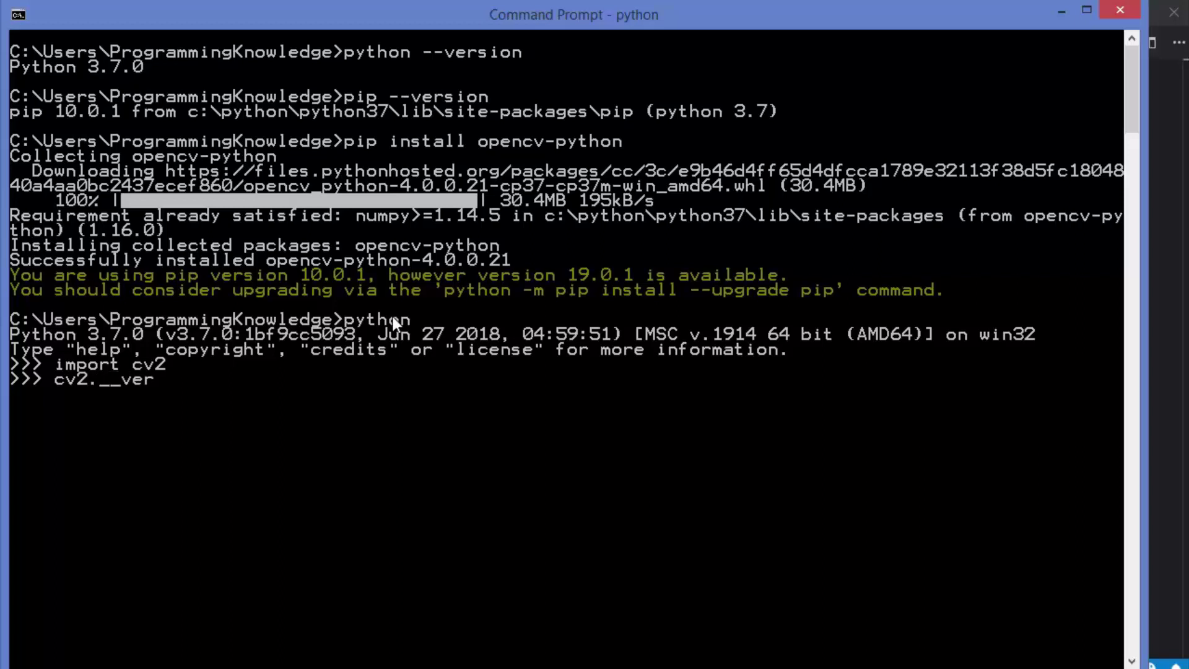
{"action": "type", "text": "sion__"}
{"action": "key", "text": "Return"}
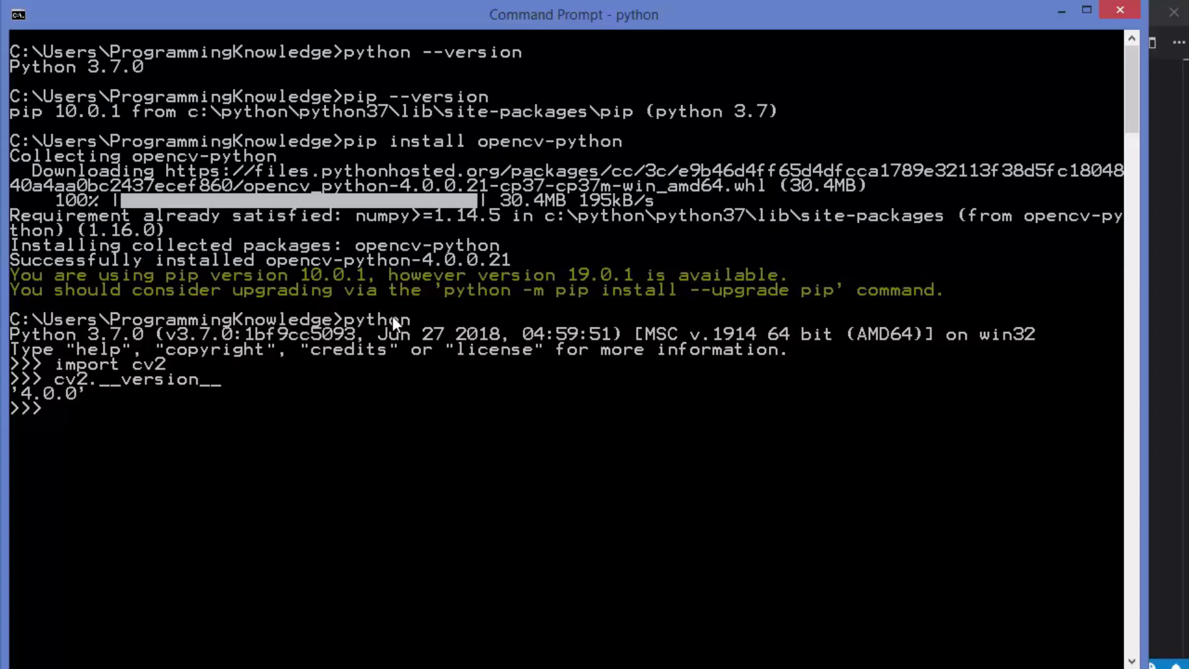
Step: Switch to Visual Studio Code and write import cv2 on line 1 of sample.py, followed by an empty line
{"action": "left_click", "coordinate": [1161, 384]}
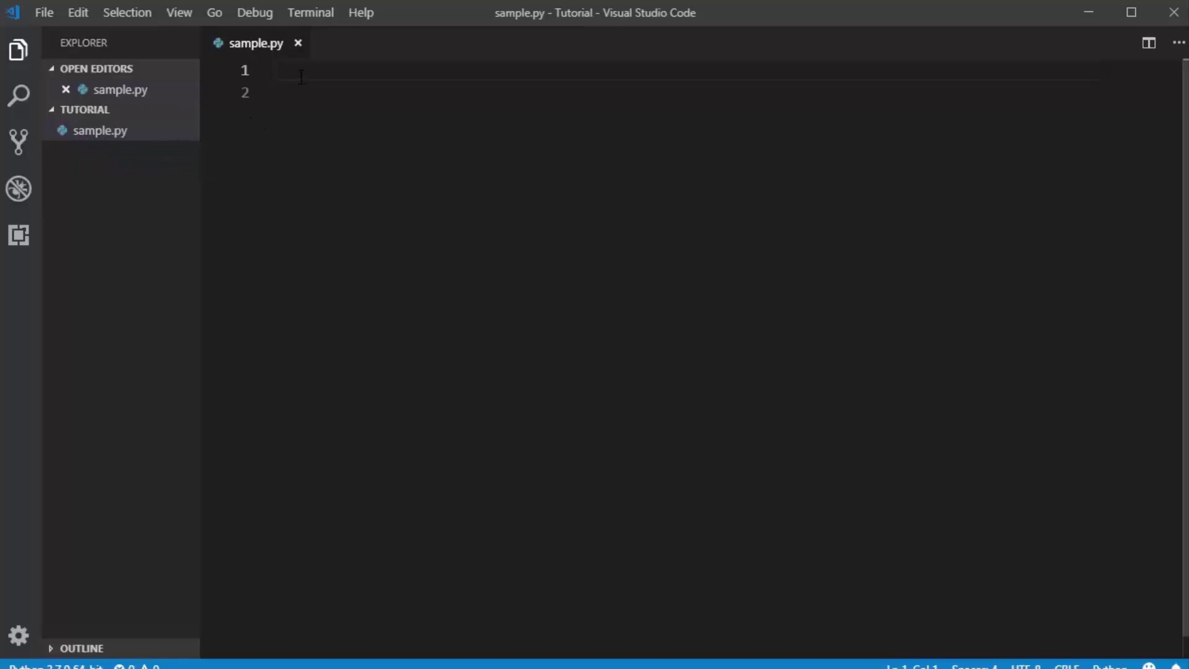
{"action": "type", "text": "imp"}
{"action": "key", "text": "Tab"}
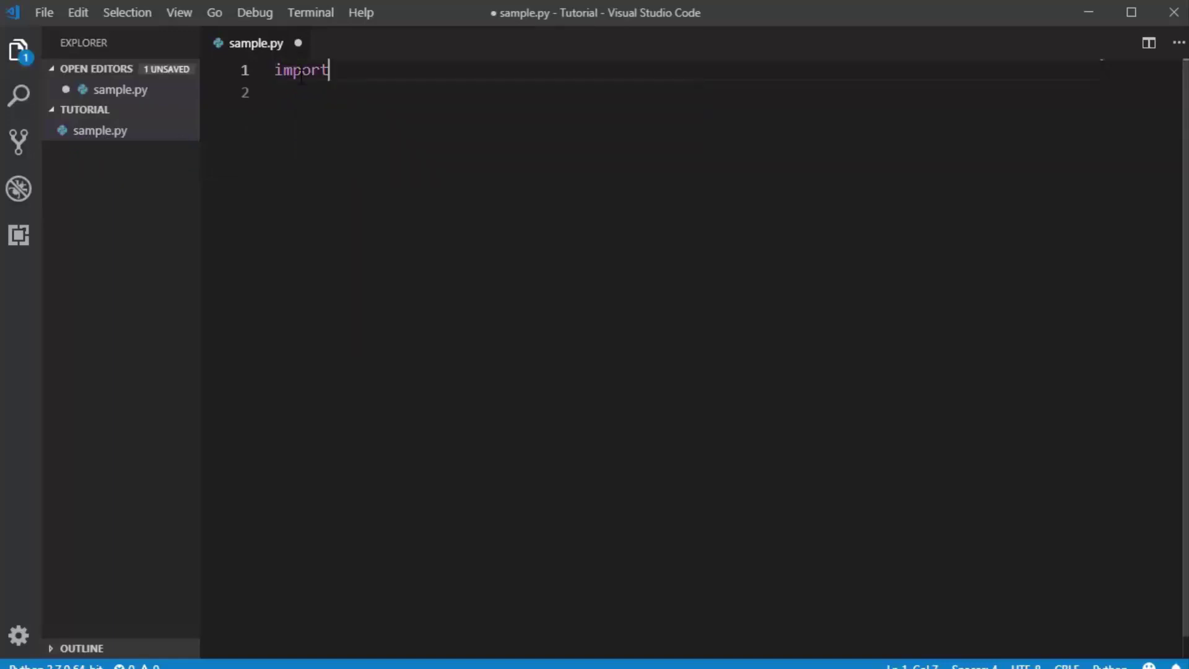
{"action": "type", "text": "cv2"}
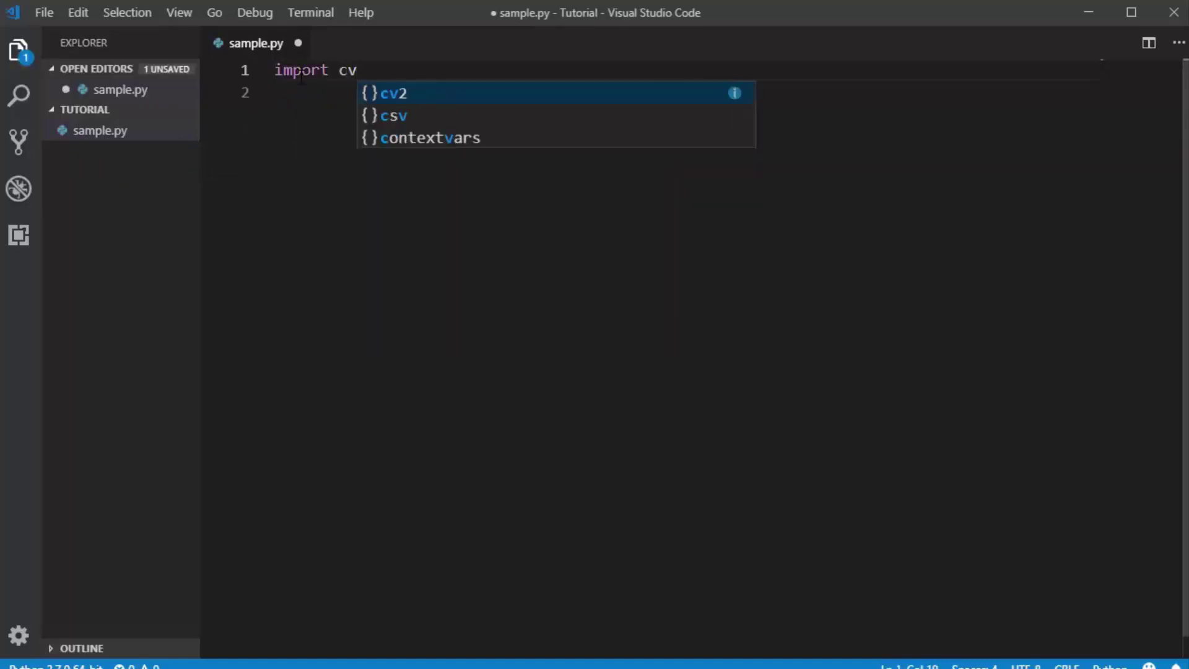
{"action": "key", "text": "Return"}
{"action": "key", "text": "Return"}
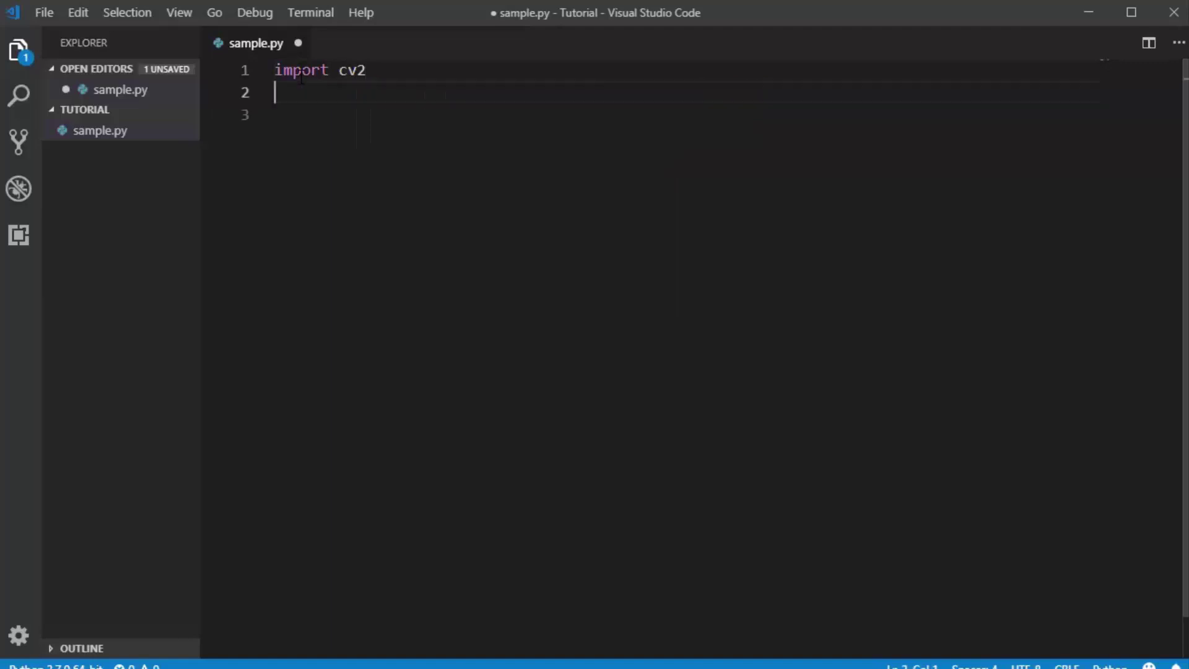
{"action": "key", "text": "Return"}
Step: Add print(cv2.__version__) on line 3 of sample.py and save the file
{"action": "type", "text": "prin"}
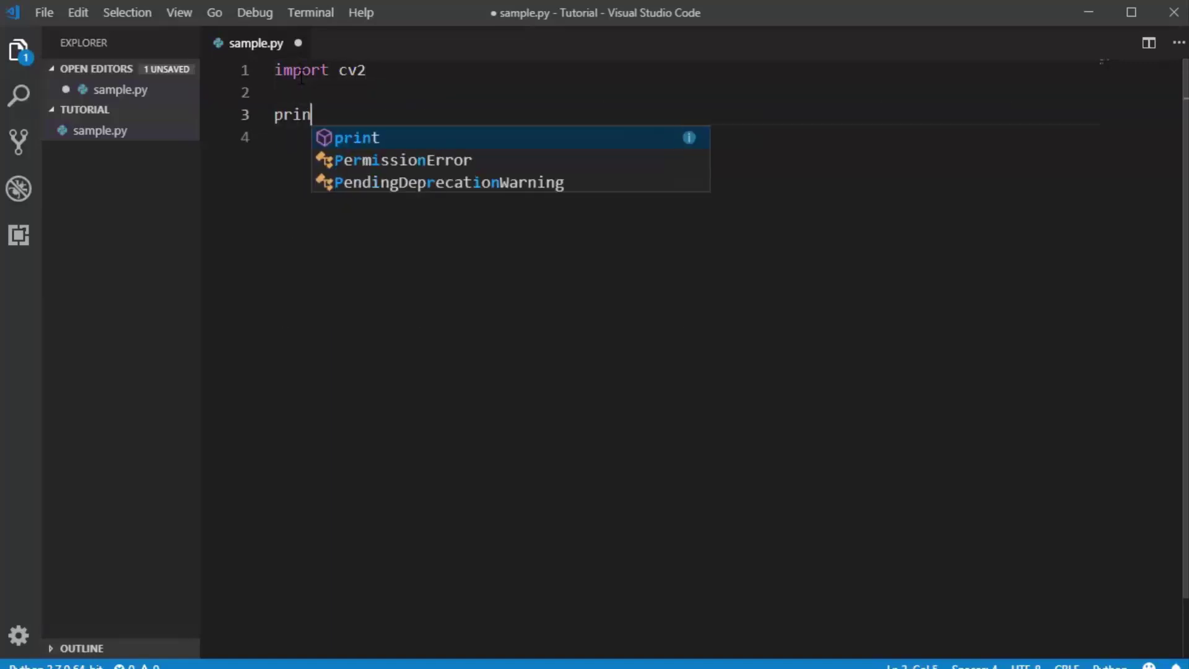
{"action": "type", "text": "t("}
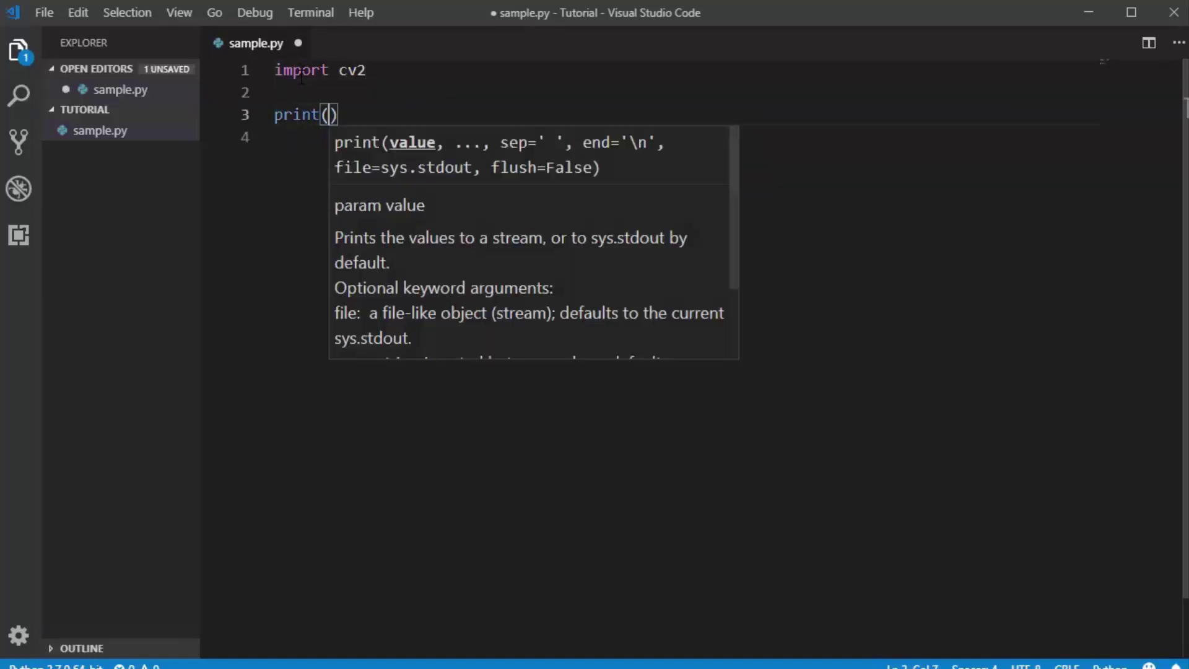
{"action": "type", "text": "cv2"}
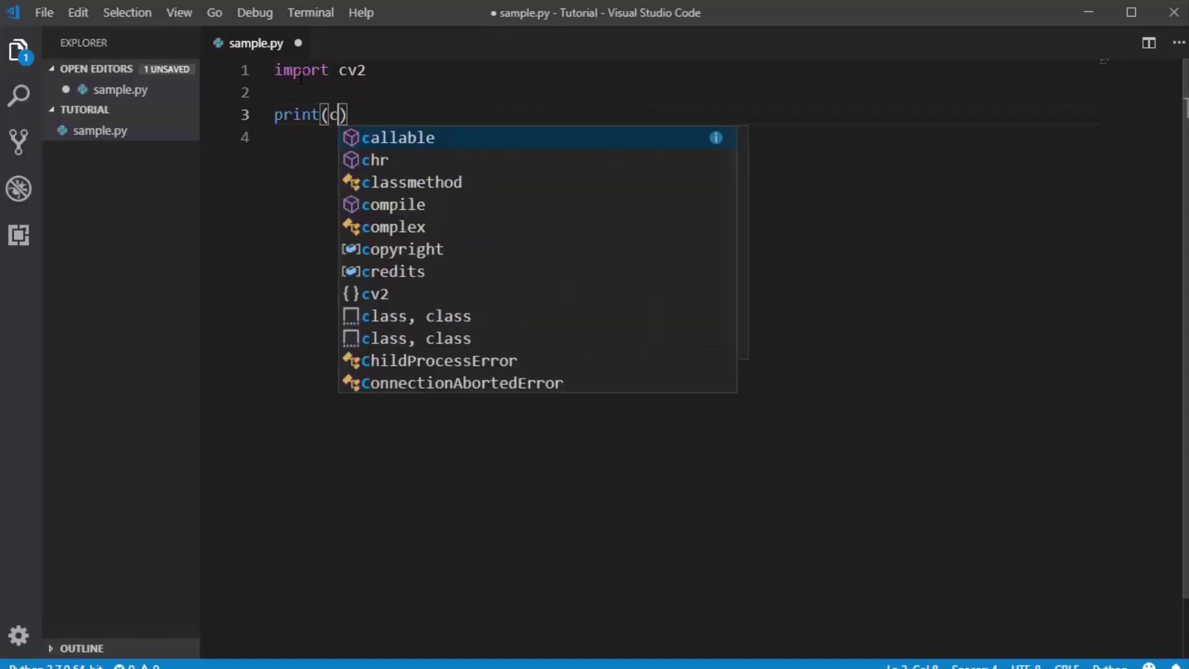
{"action": "type", "text": ".__"}
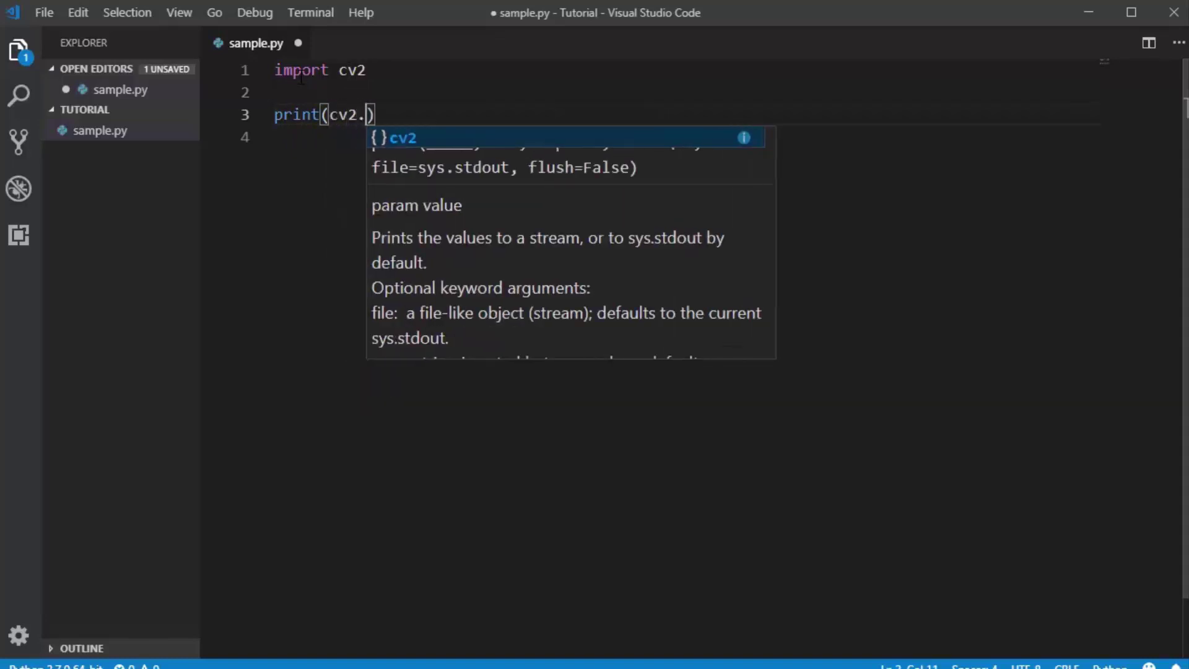
{"action": "type", "text": "version"}
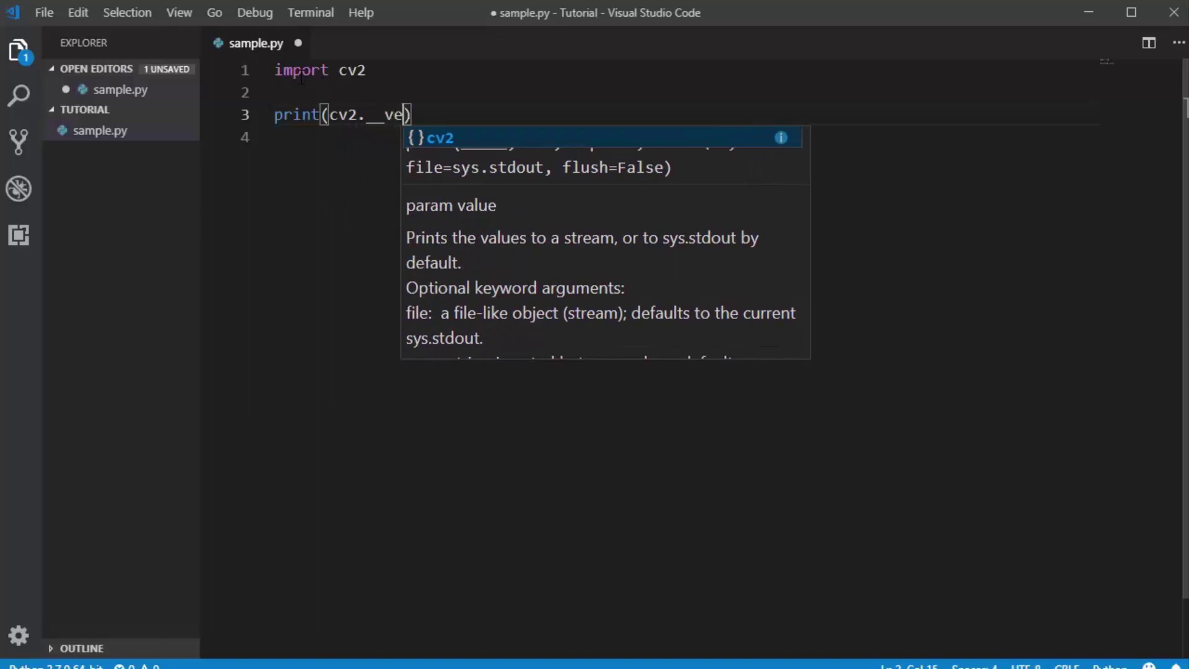
{"action": "type", "text": "__"}
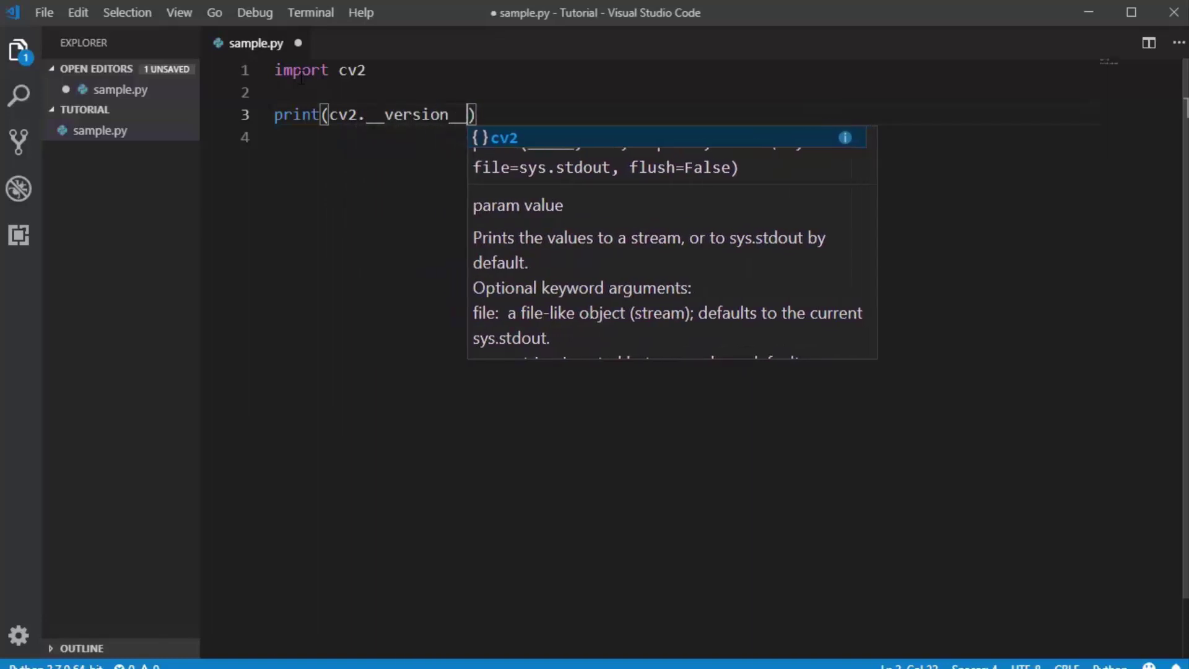
{"action": "left_click", "coordinate": [329, 180]}
{"action": "key", "text": "ctrl+s"}
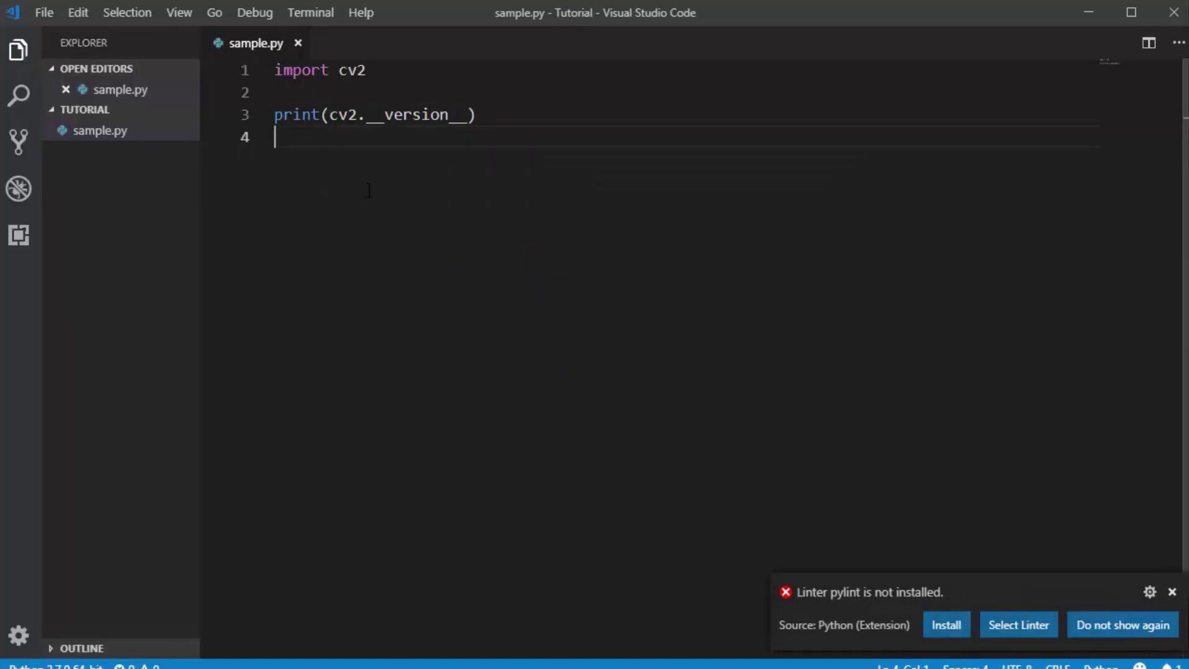
Step: Show the integrated terminal, dismiss the default-shell notification and run python sample.py
{"action": "key", "text": "ctrl+shift+p"}
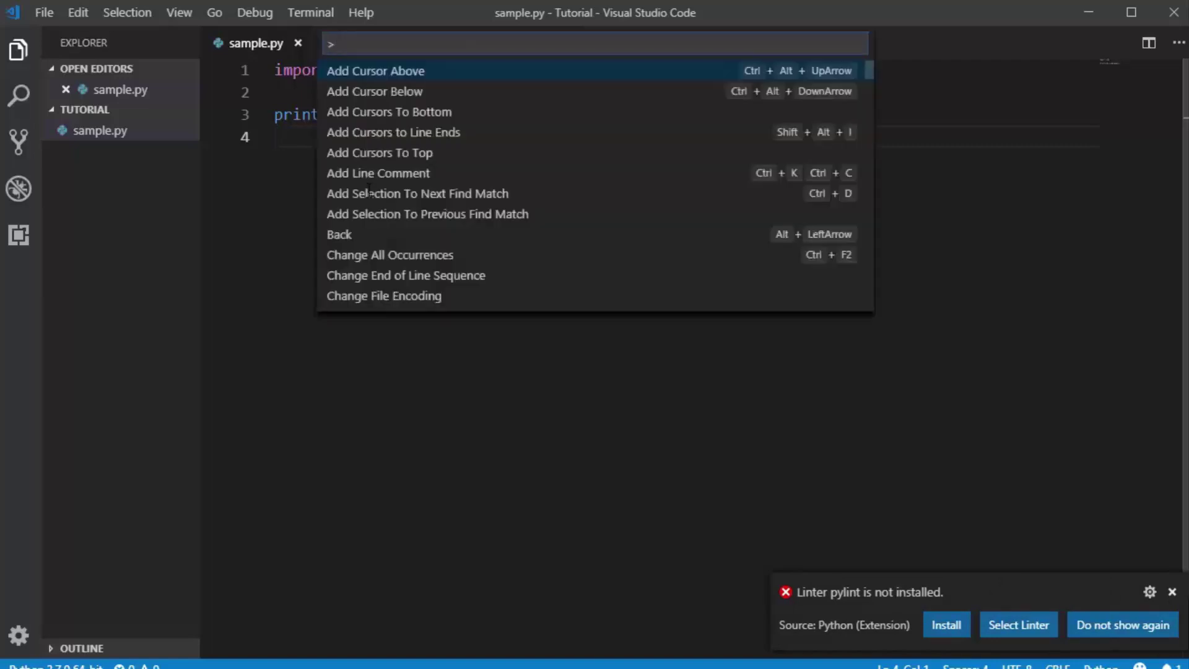
{"action": "type", "text": "toggle in"}
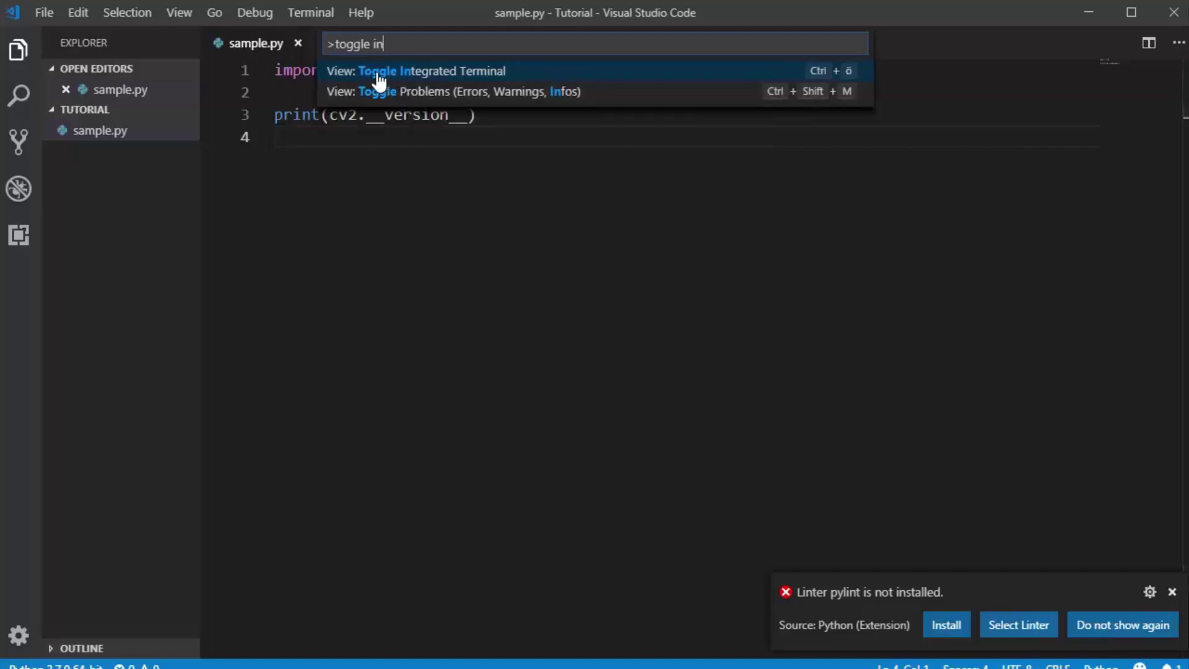
{"action": "left_click", "coordinate": [419, 76]}
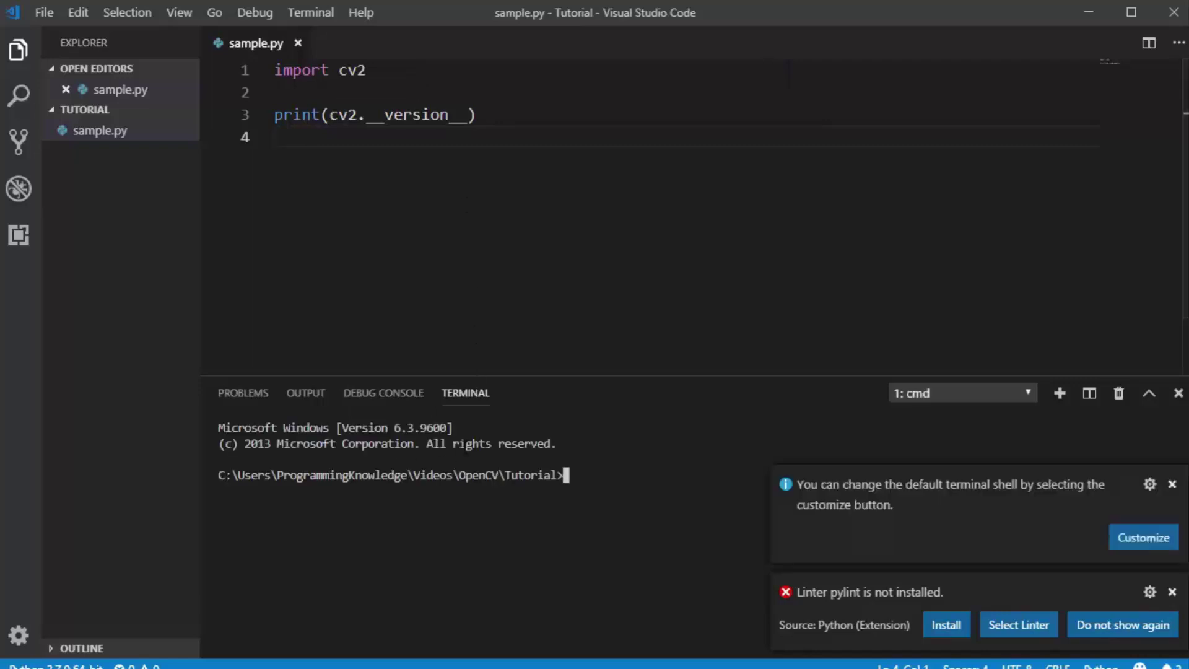
{"action": "left_click", "coordinate": [1171, 484]}
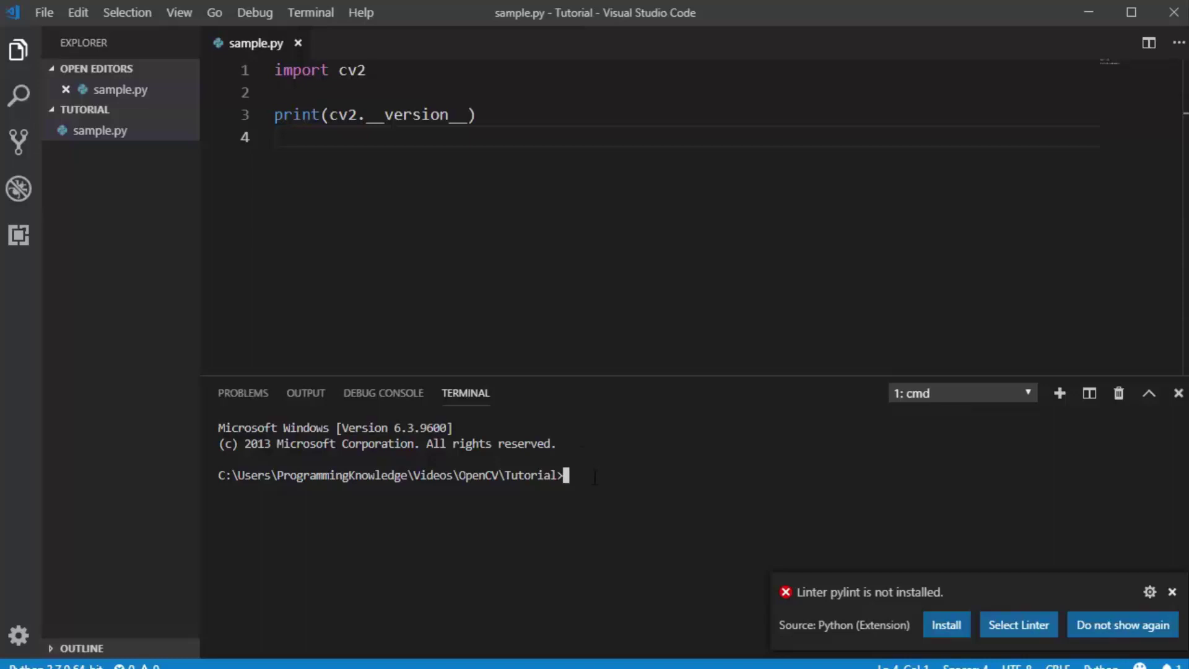
{"action": "type", "text": "python sample.py"}
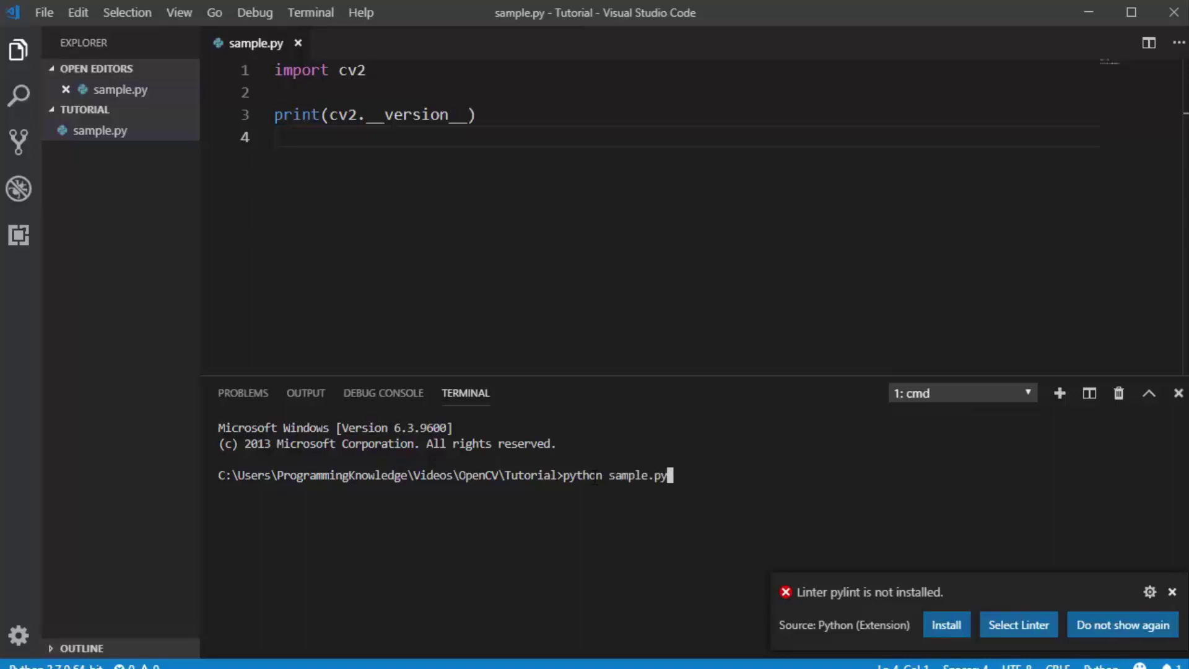
{"action": "key", "text": "Return"}
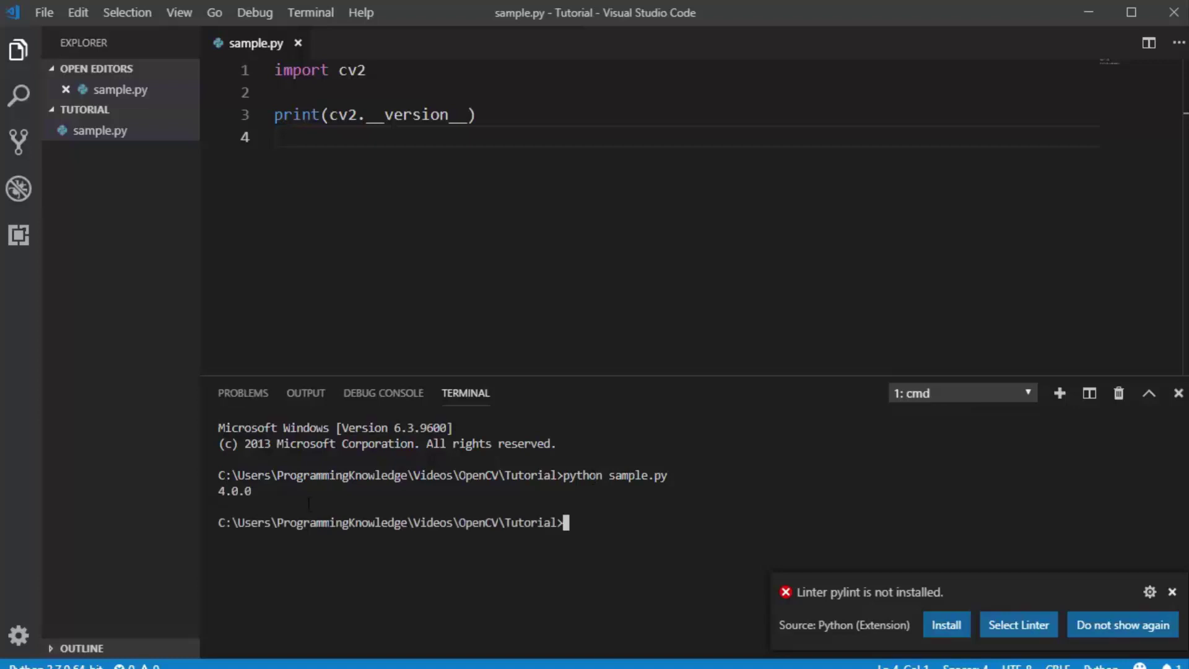